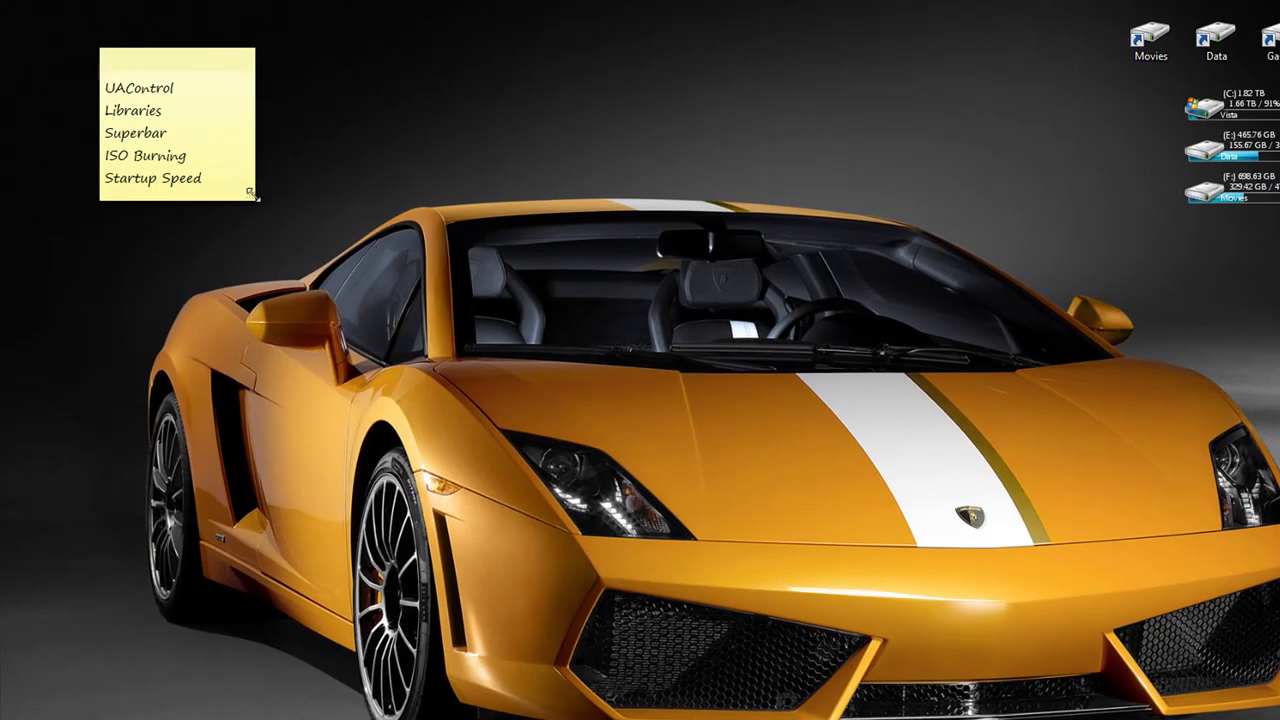
Step: Enlarge the sticky note with the topic list and reposition it on the desktop
{"action": "left_click_drag", "start_coordinate": [252, 196], "coordinate": [298, 280]}
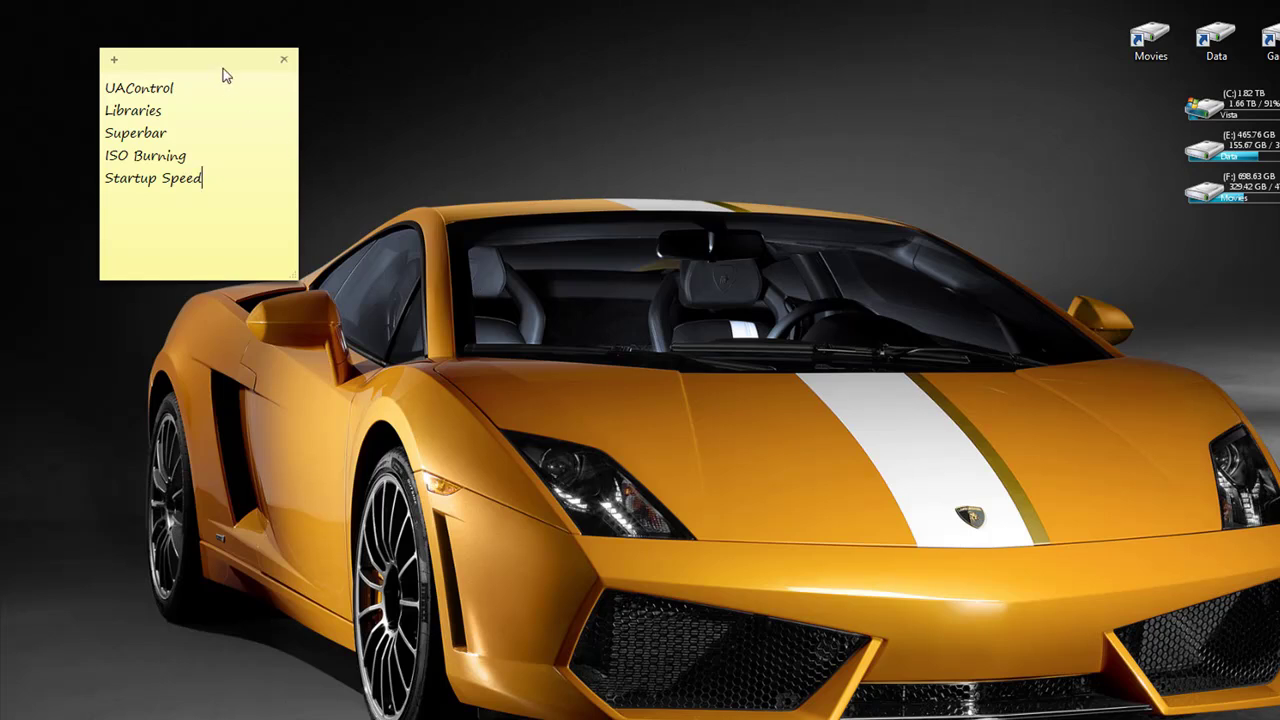
{"action": "left_click_drag", "start_coordinate": [225, 71], "coordinate": [193, 62]}
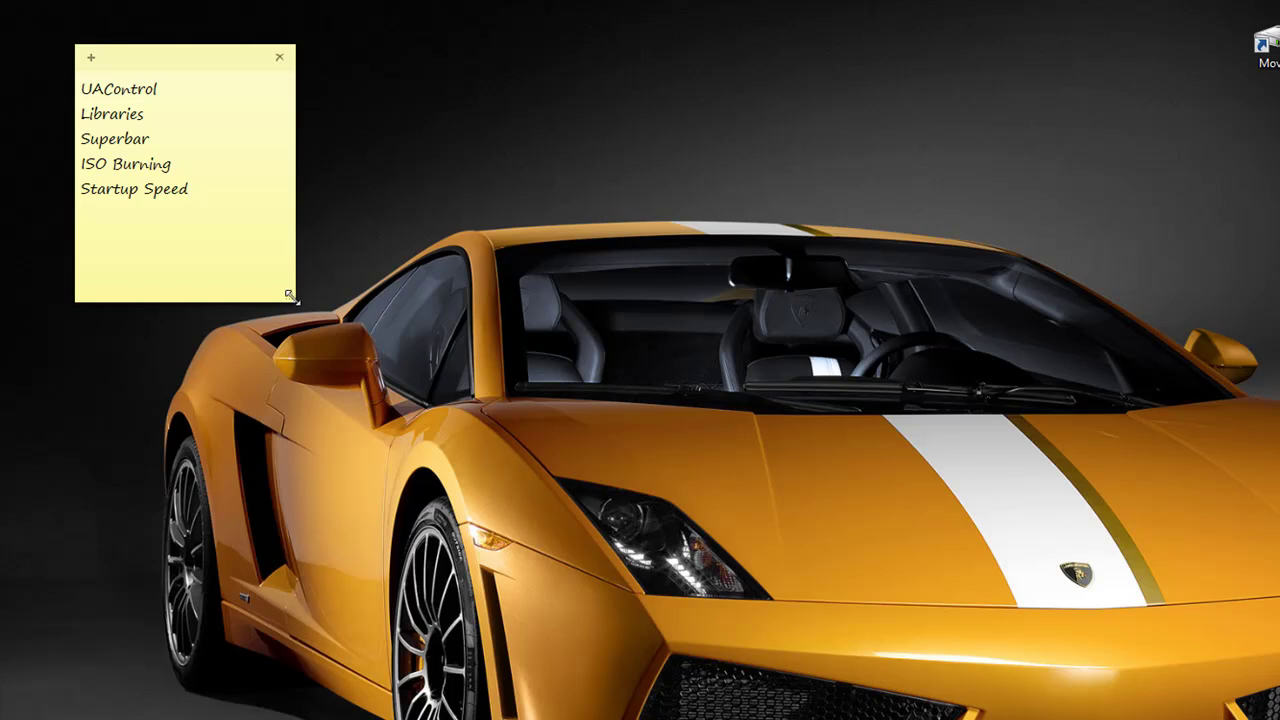
{"action": "left_click_drag", "start_coordinate": [294, 300], "coordinate": [329, 305]}
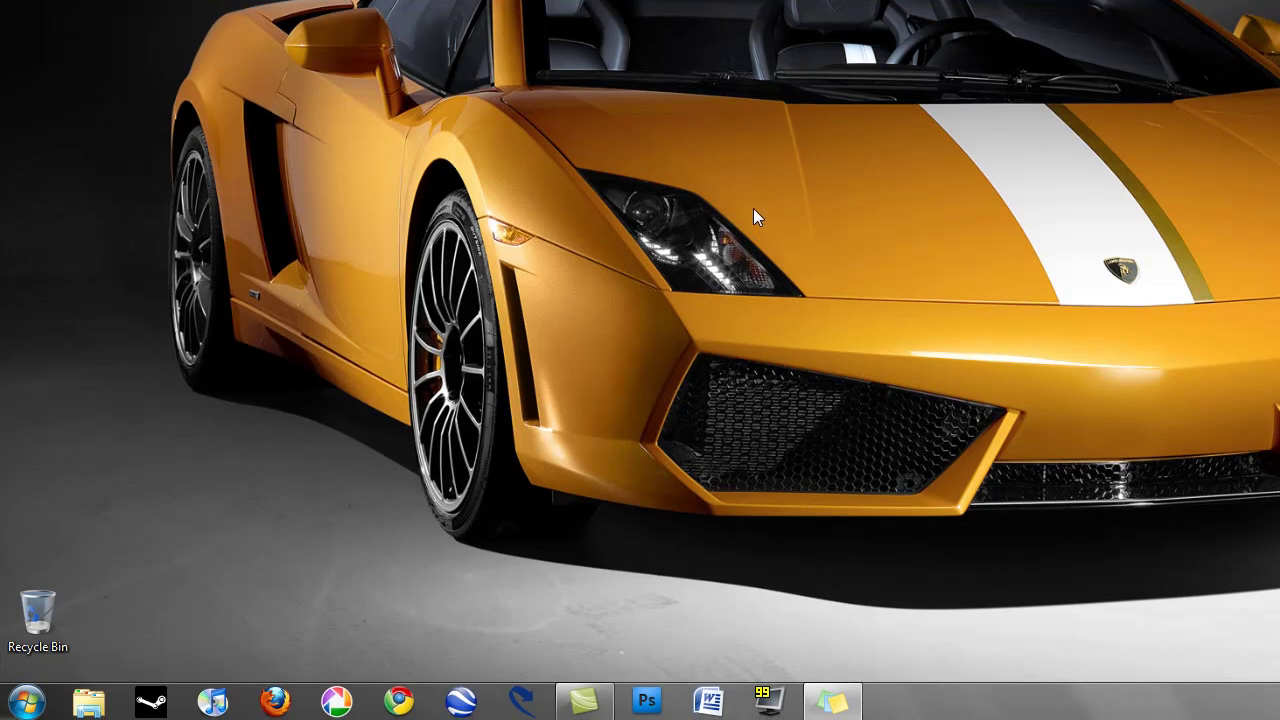
Step: Search the computer for "user account control" and open Change User Account Control settings
{"action": "left_click", "coordinate": [14, 708]}
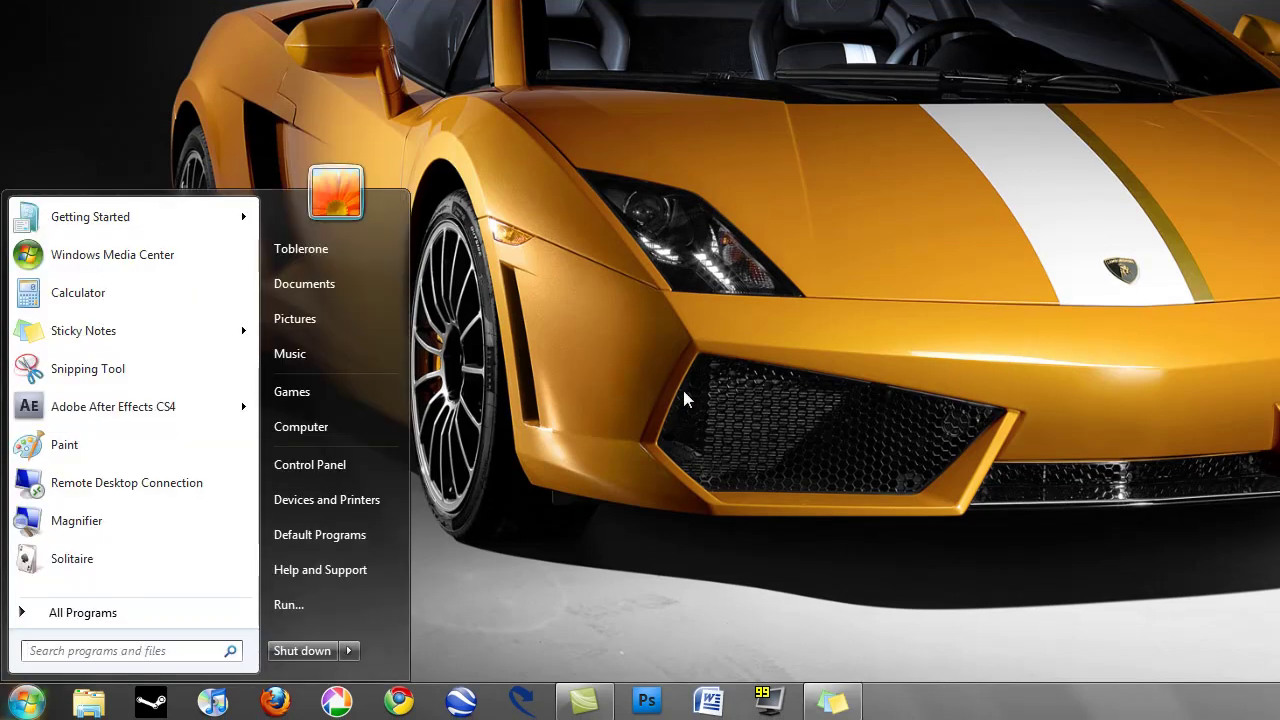
{"action": "type", "text": "user "}
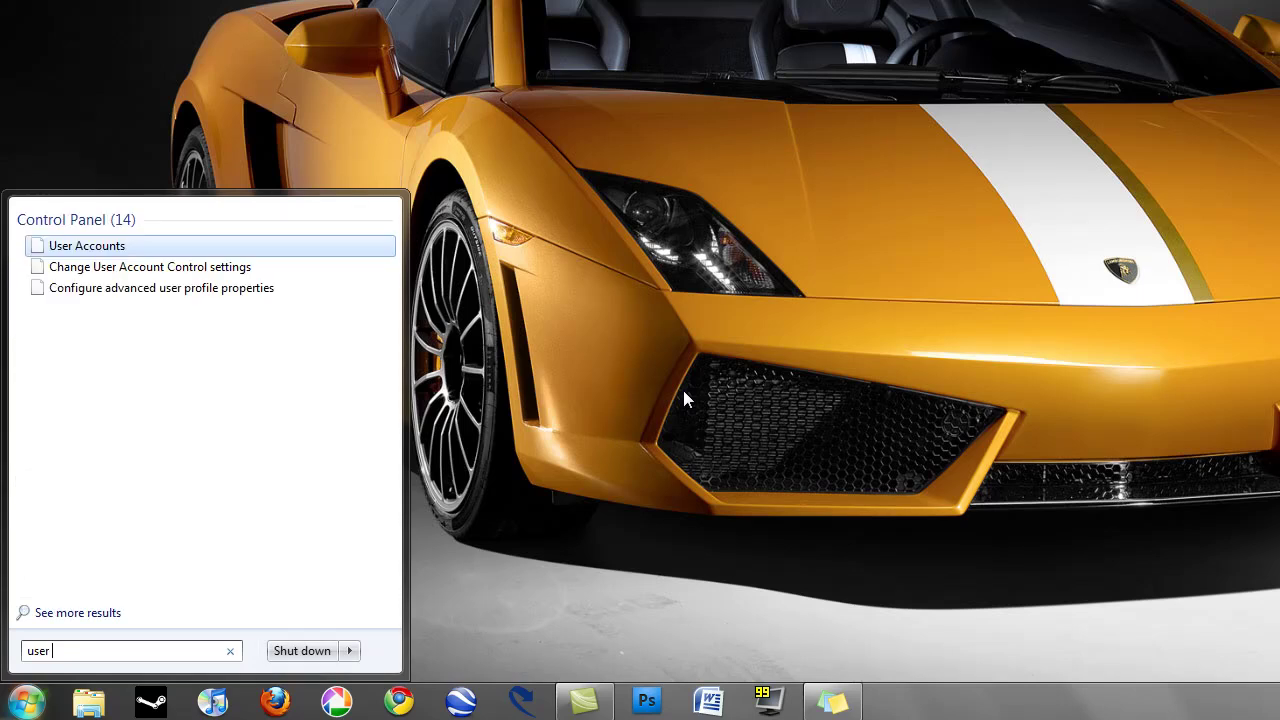
{"action": "type", "text": "account"}
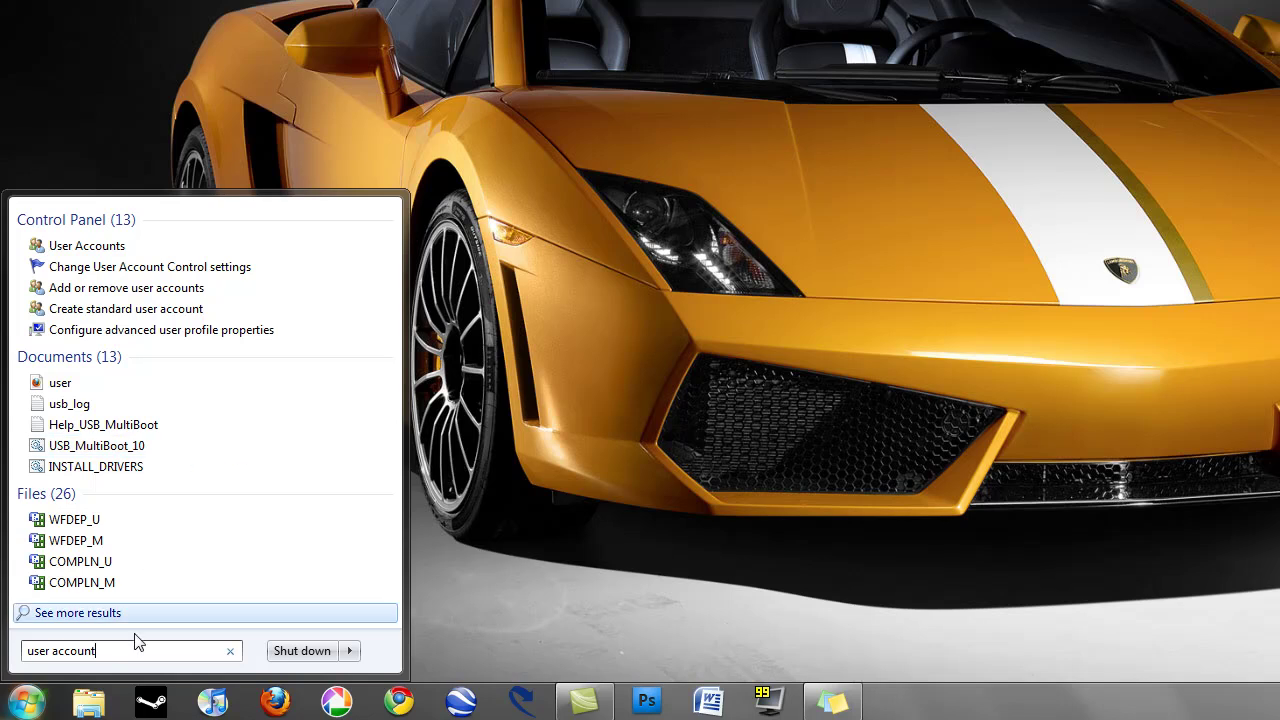
{"action": "type", "text": "control"}
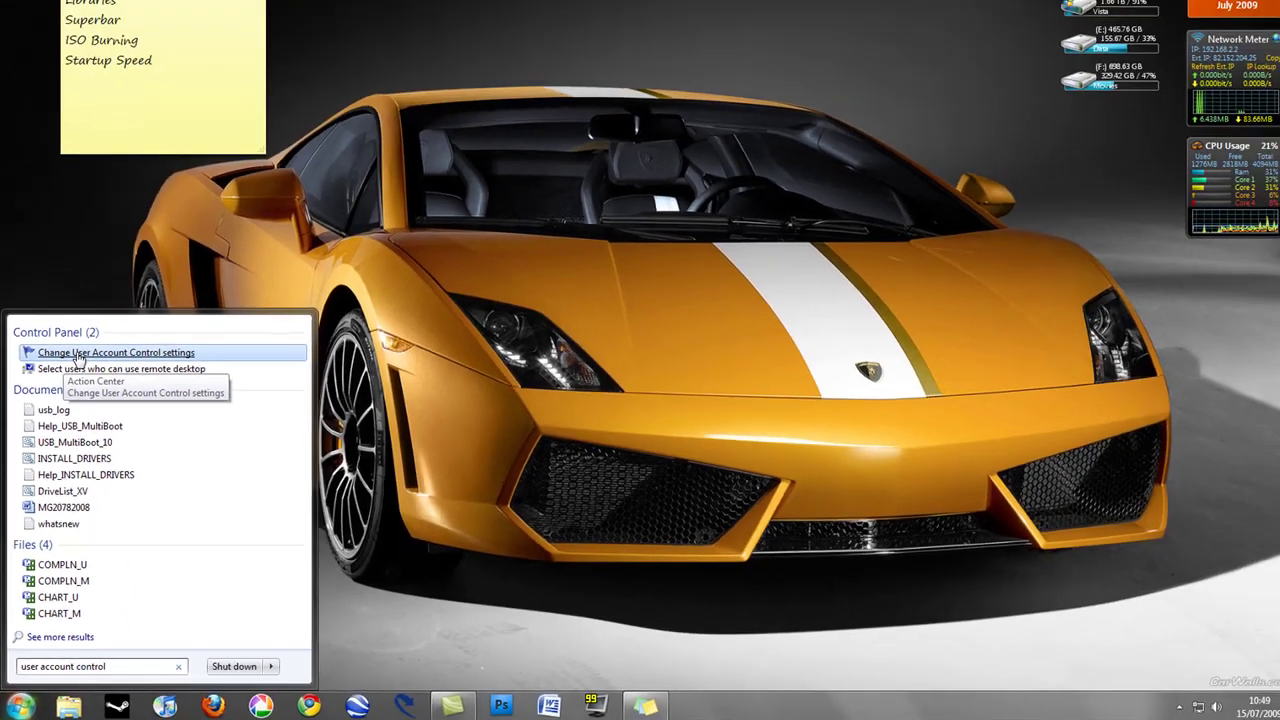
{"action": "left_click", "coordinate": [103, 248]}
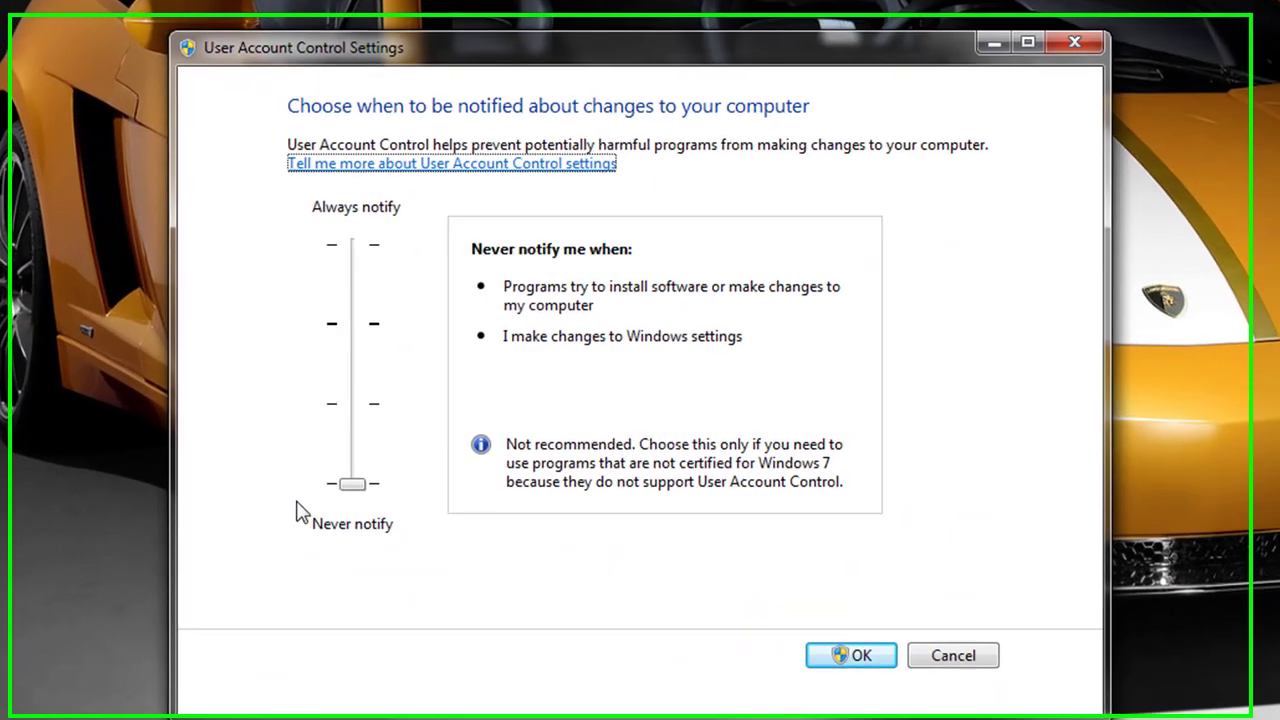
Step: Try the Default and do-not-dim notification levels, and apply Never notify as the User Account Control level
{"action": "left_click_drag", "start_coordinate": [345, 485], "coordinate": [362, 300]}
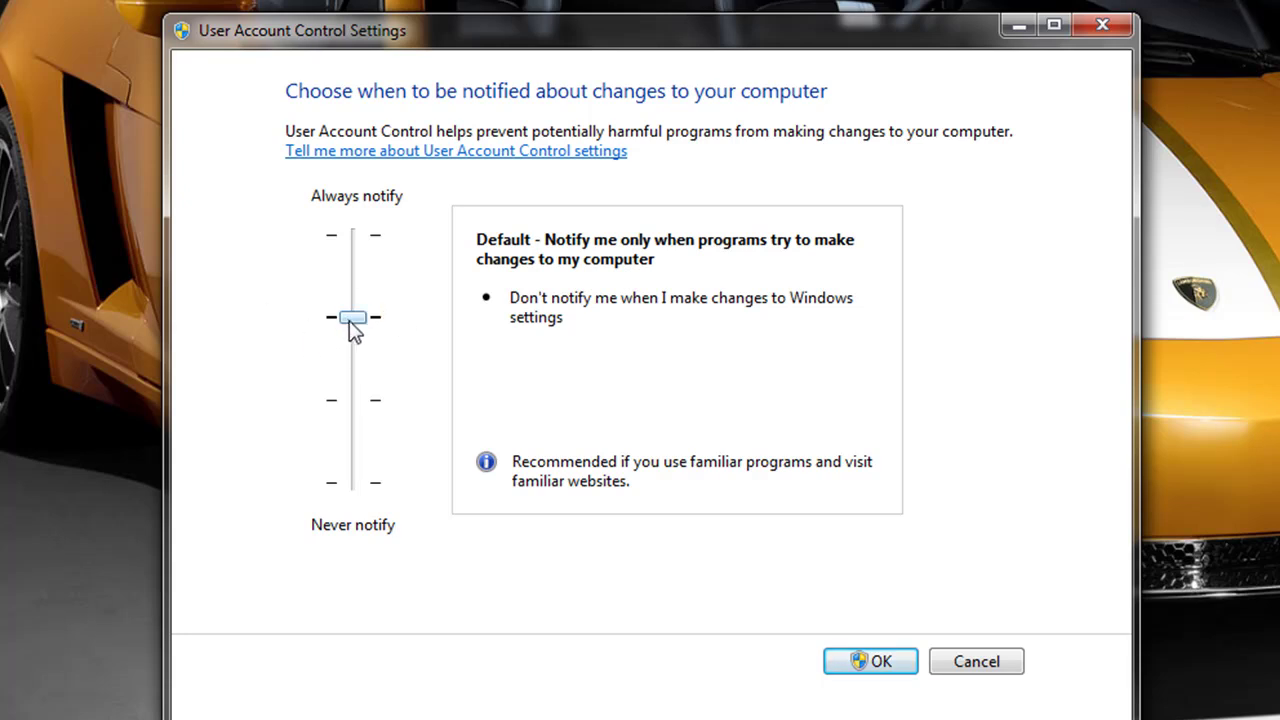
{"action": "left_click_drag", "start_coordinate": [353, 329], "coordinate": [355, 413]}
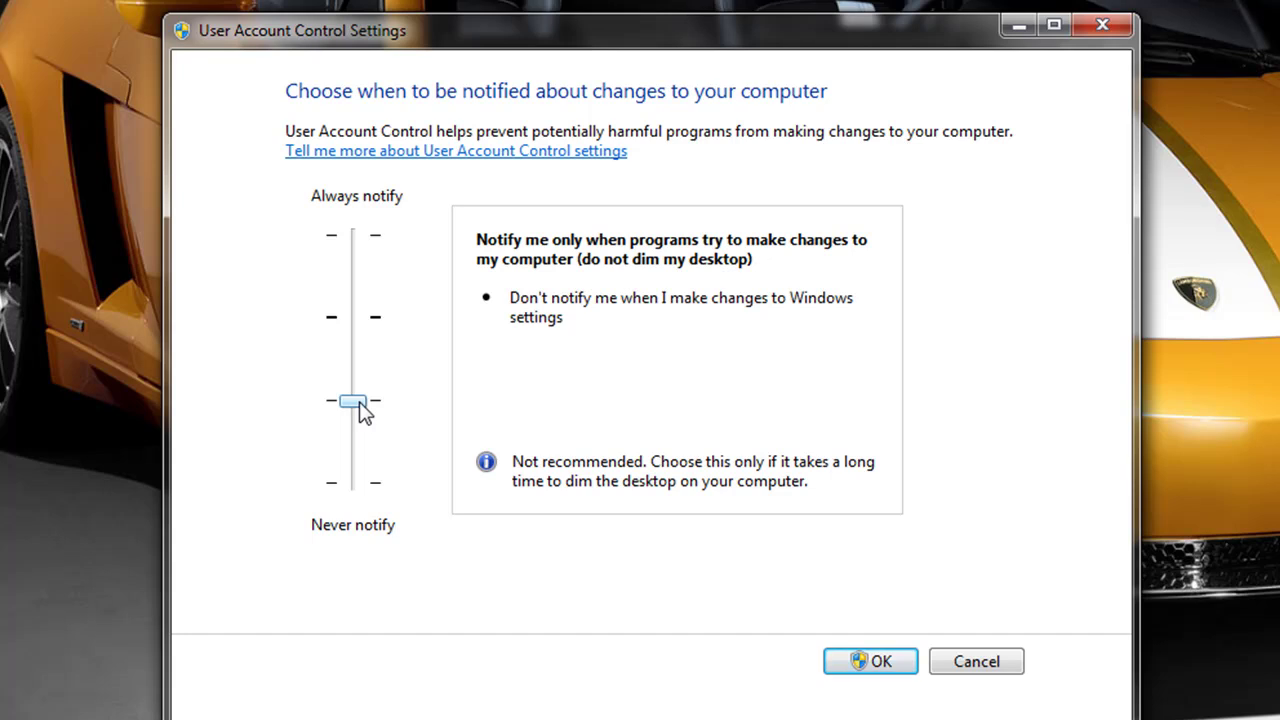
{"action": "left_click_drag", "start_coordinate": [362, 410], "coordinate": [352, 486]}
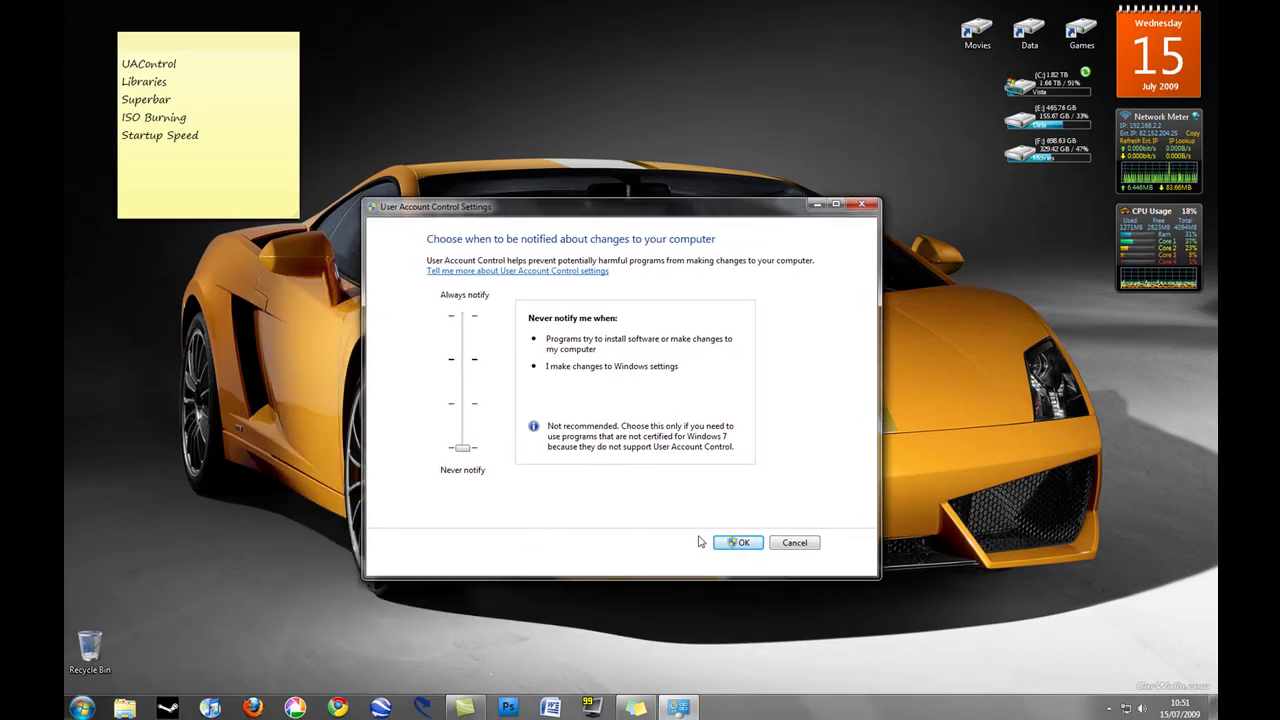
{"action": "left_click", "coordinate": [738, 542]}
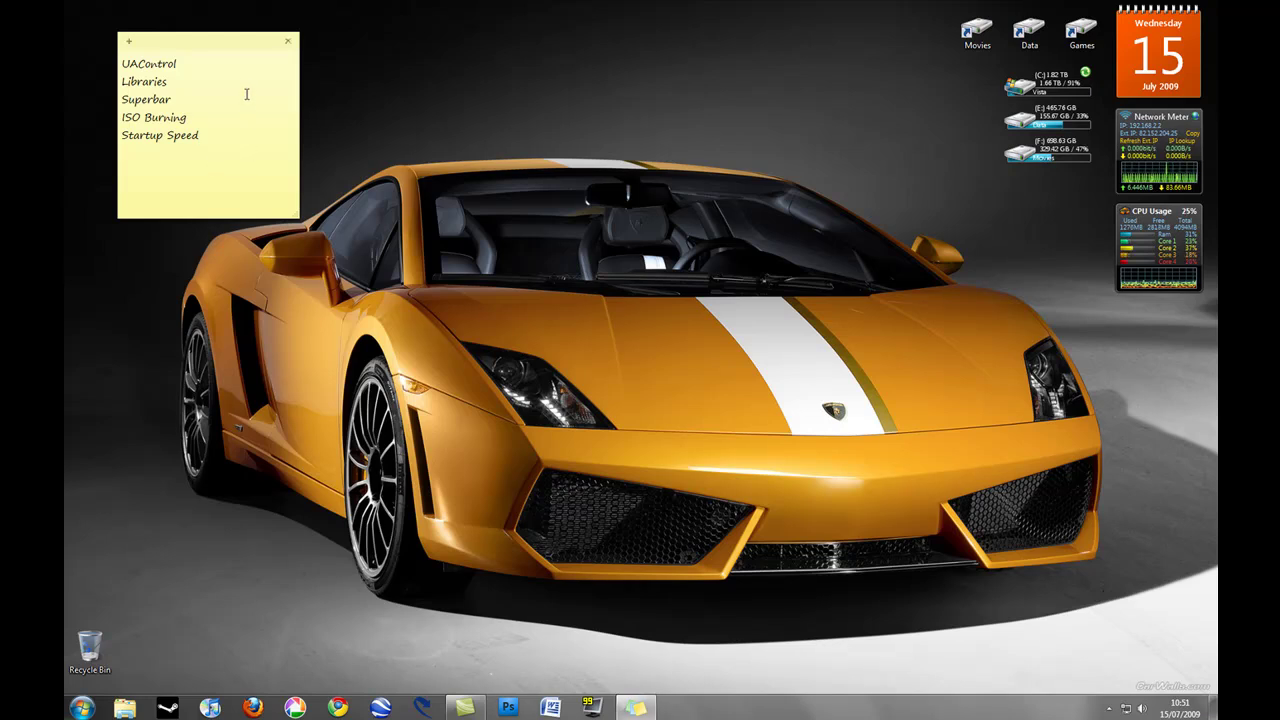
Step: Open the personal user folder, and shrink its window and move it beside the sticky note
{"action": "left_click", "coordinate": [81, 708]}
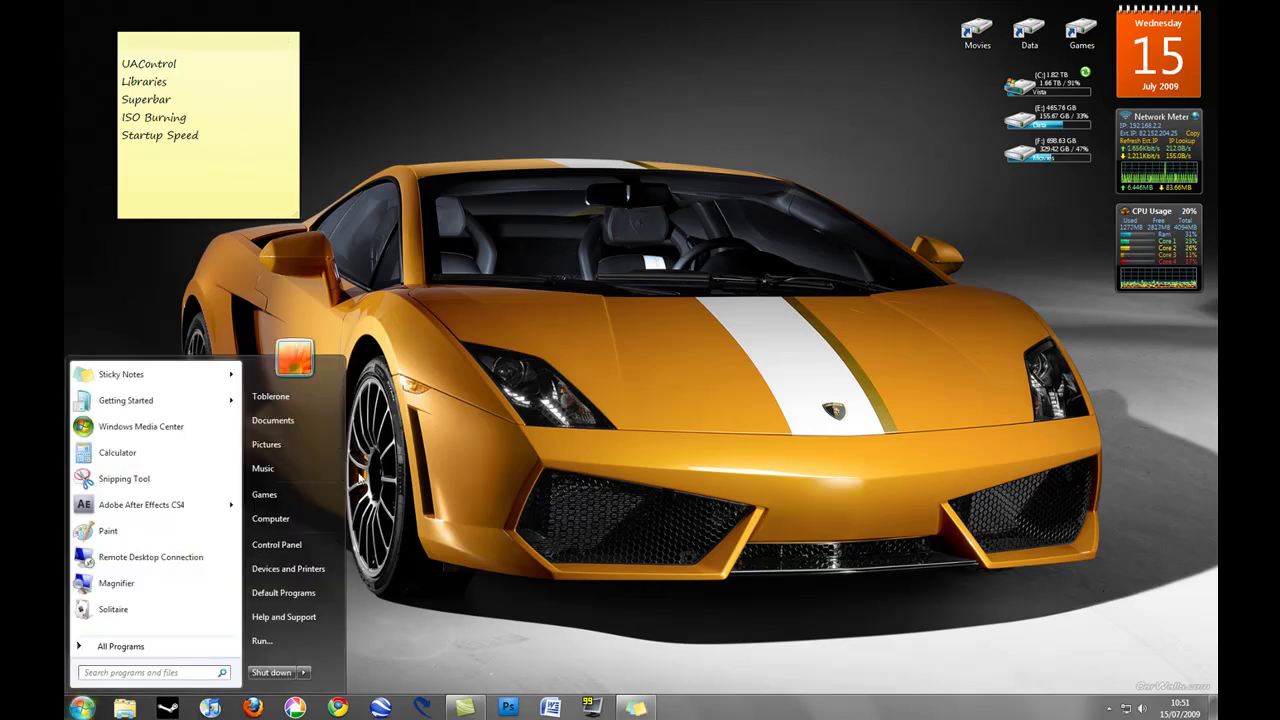
{"action": "left_click", "coordinate": [301, 396]}
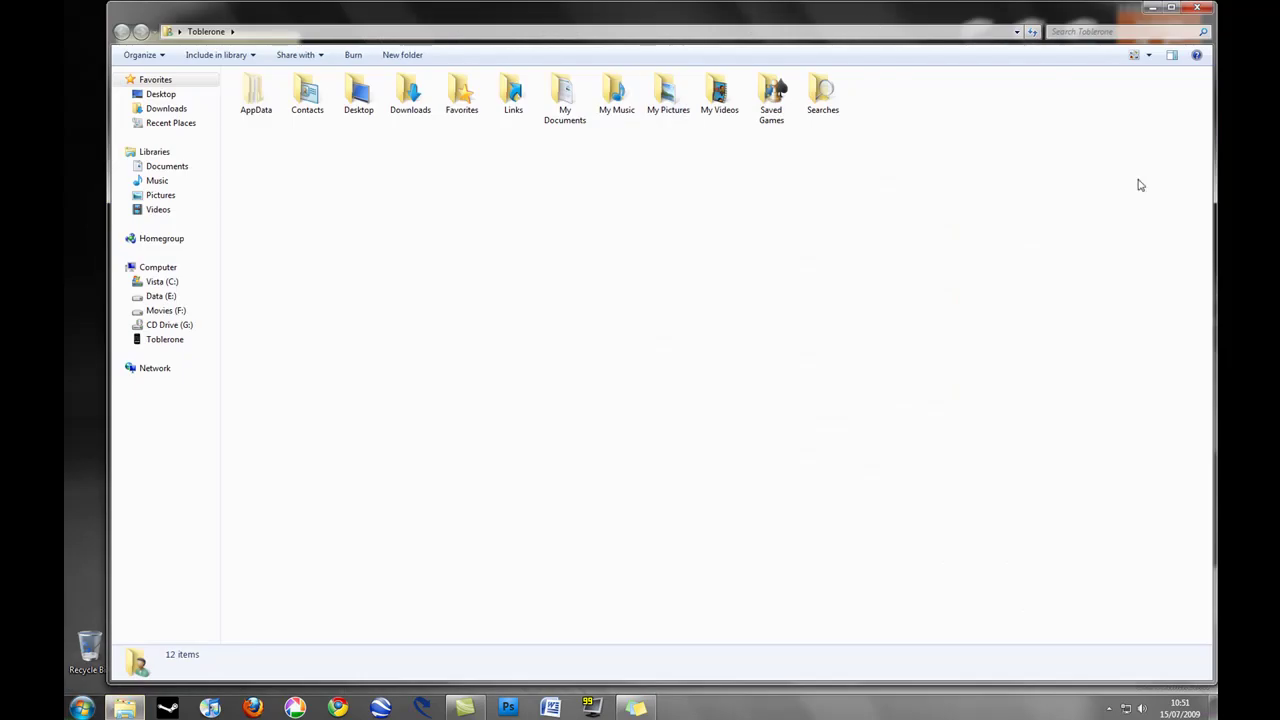
{"action": "left_click_drag", "start_coordinate": [1209, 681], "coordinate": [722, 597]}
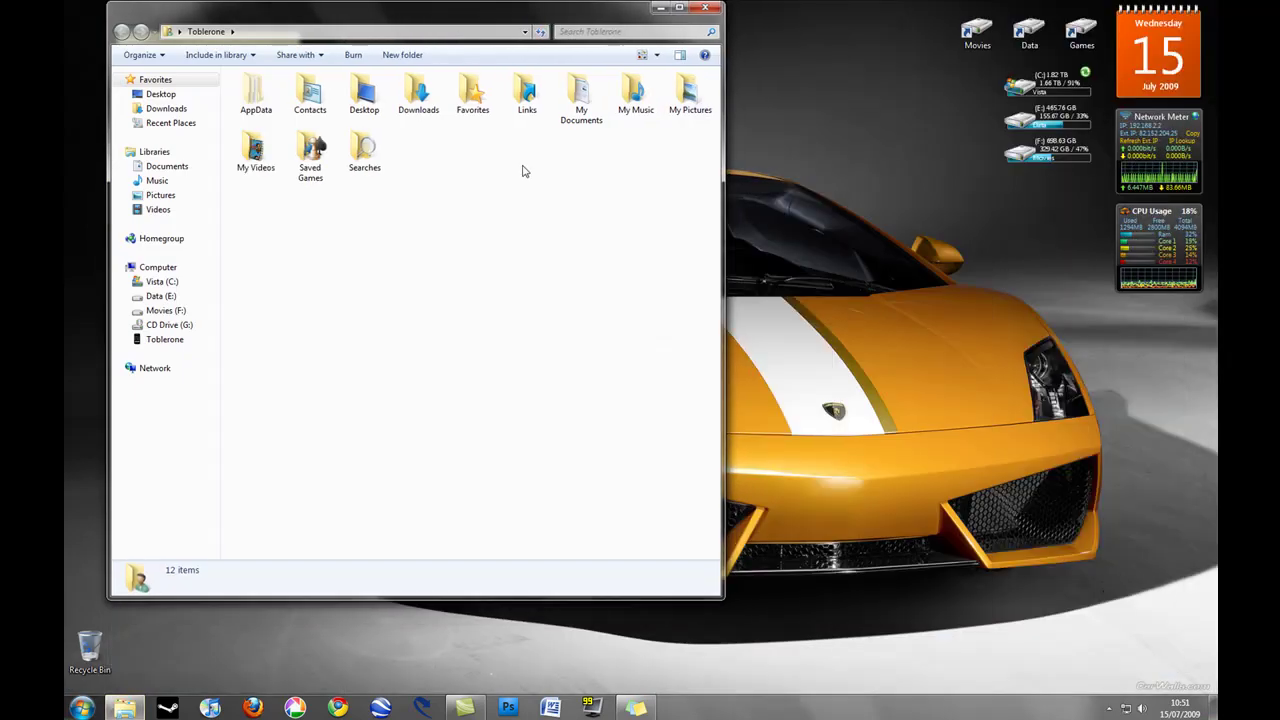
{"action": "left_click_drag", "start_coordinate": [575, 28], "coordinate": [781, 133]}
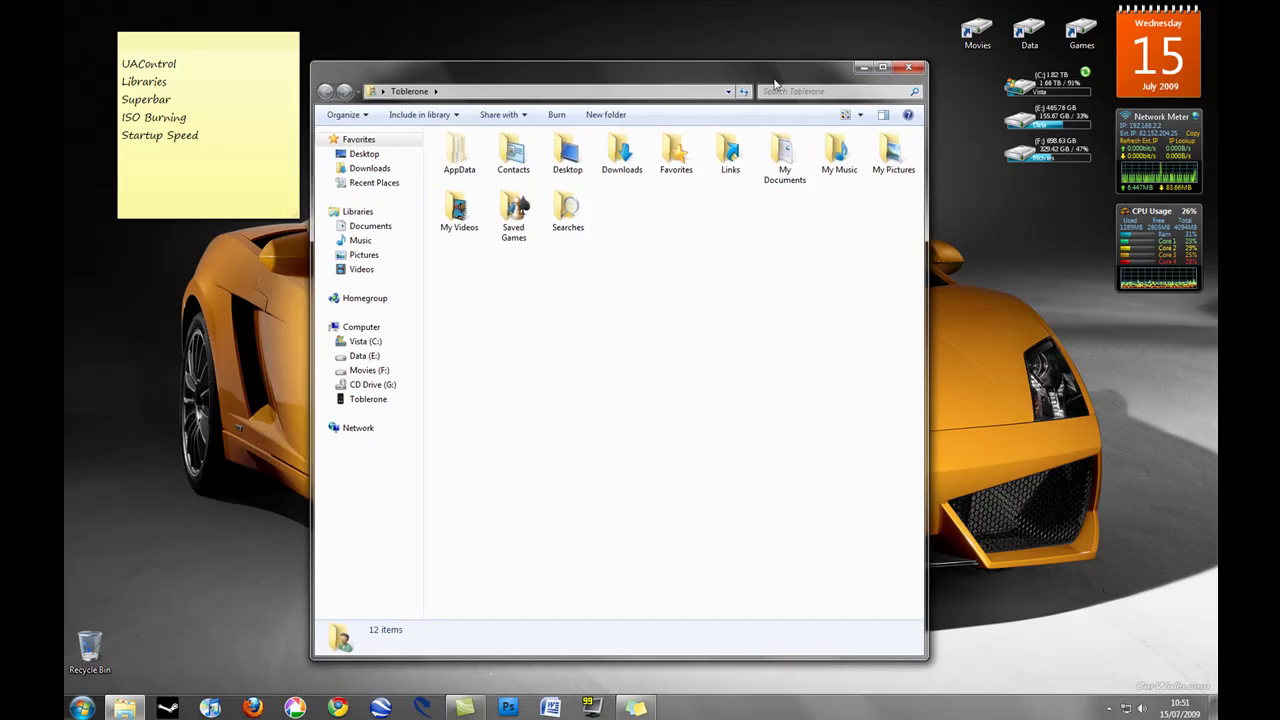
{"action": "left_click_drag", "start_coordinate": [775, 84], "coordinate": [777, 84]}
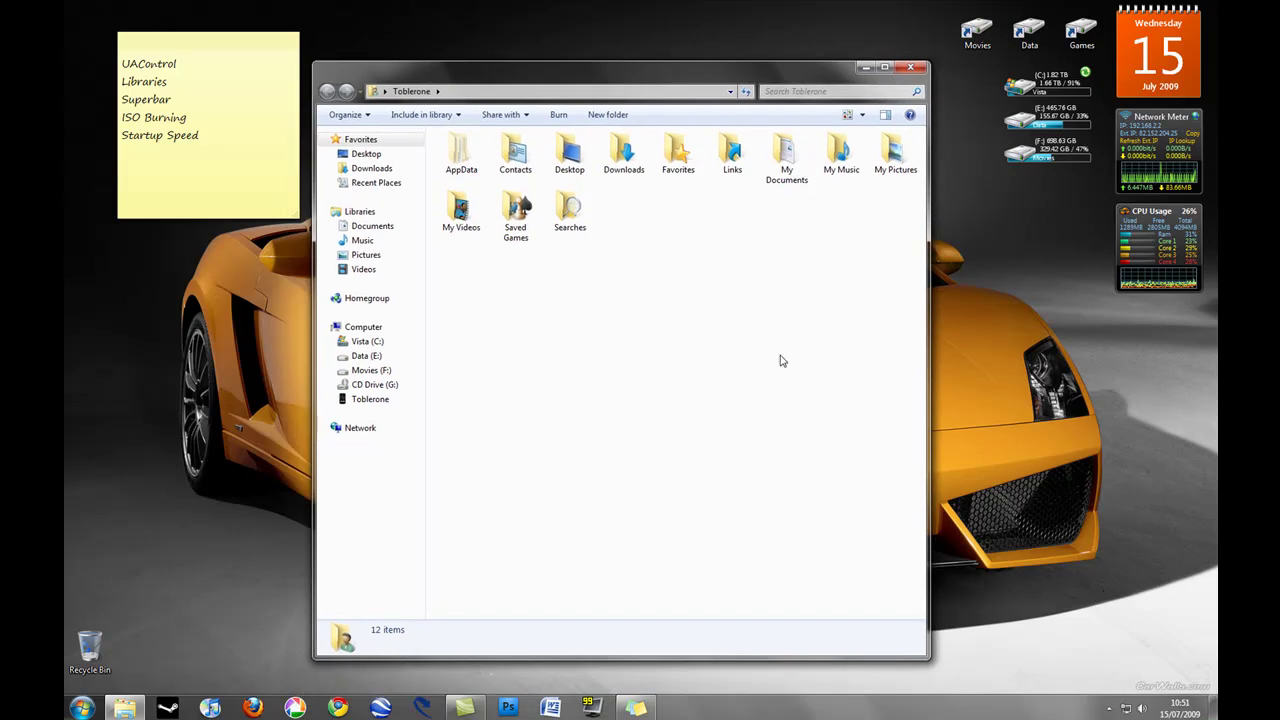
Step: Open the Documents library and examine its included locations and the contents grouped under each location
{"action": "left_click", "coordinate": [380, 231]}
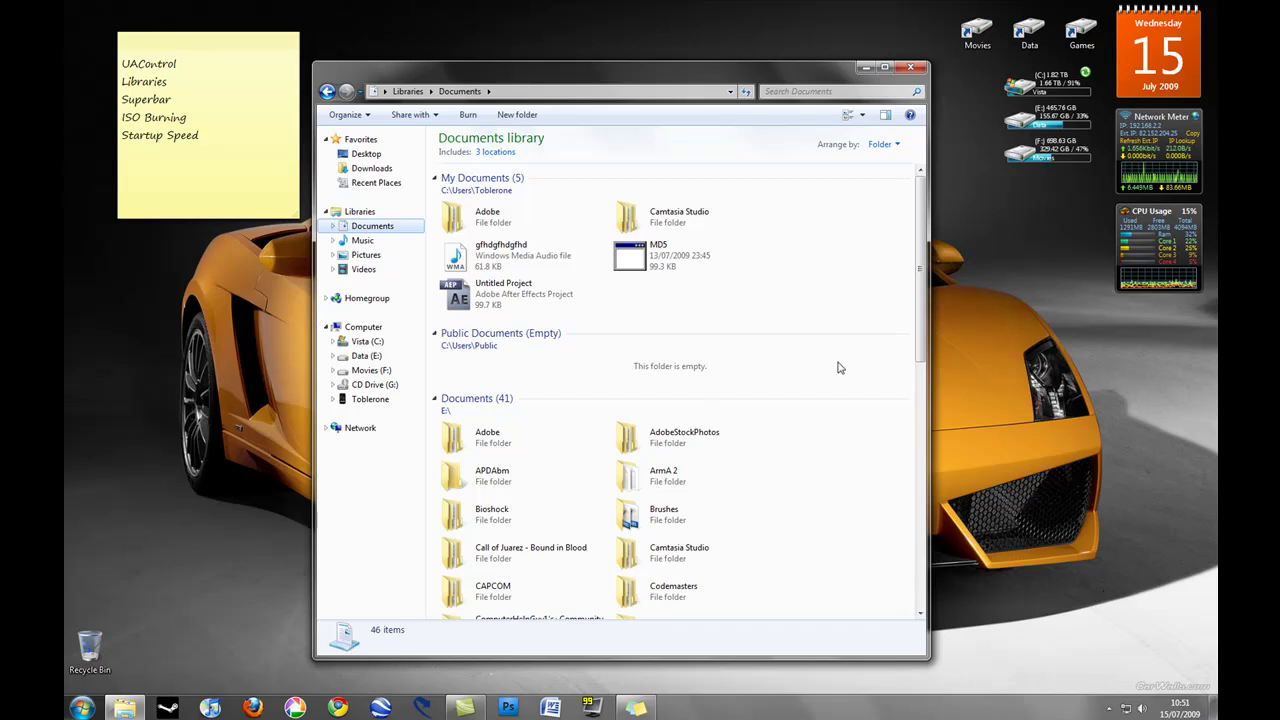
{"action": "mouse_move", "coordinate": [921, 337]}
{"action": "left_mouse_down"}
{"action": "mouse_move", "coordinate": [925, 555]}
{"action": "mouse_move", "coordinate": [910, 316]}
{"action": "left_mouse_up"}
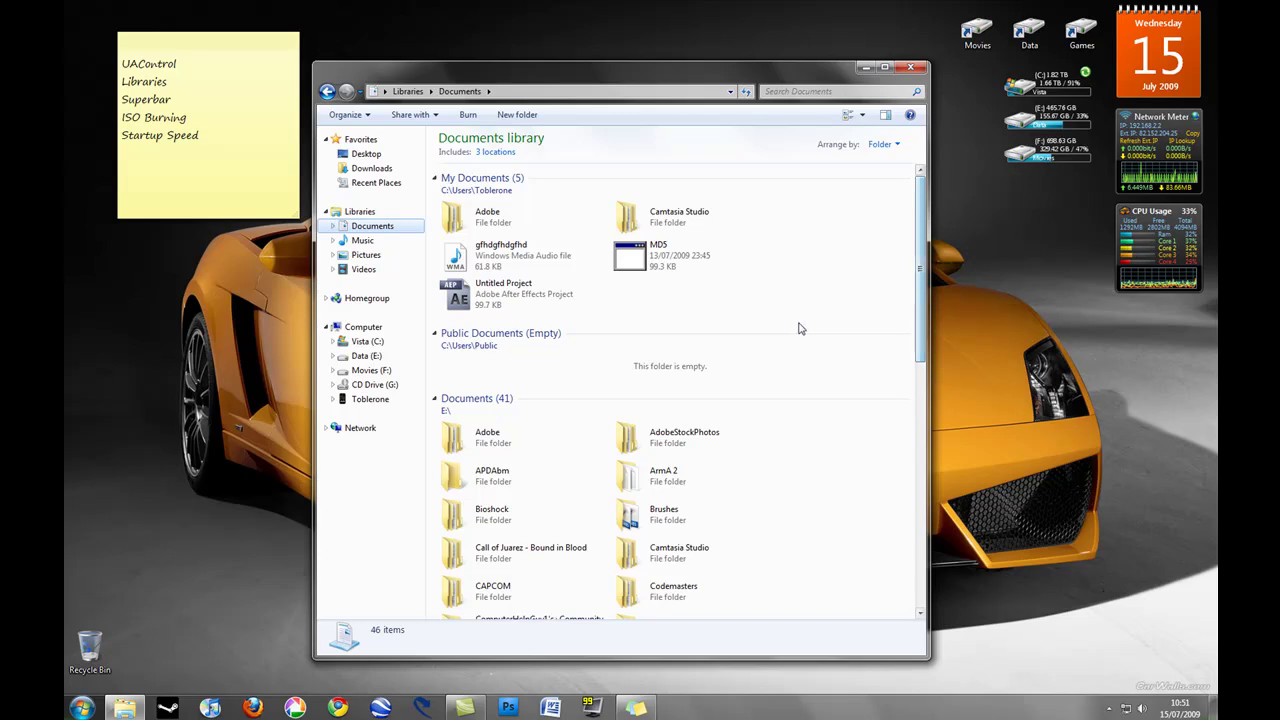
{"action": "left_click", "coordinate": [495, 151]}
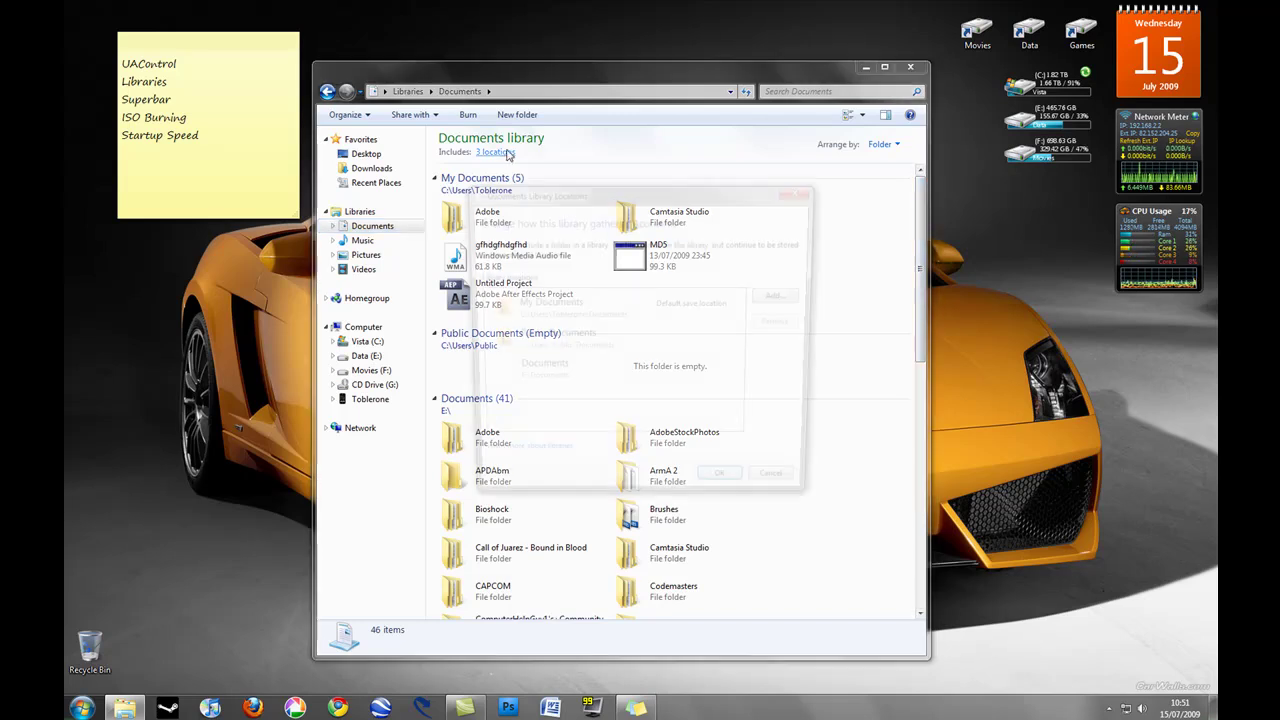
{"action": "left_click_drag", "start_coordinate": [592, 199], "coordinate": [675, 213]}
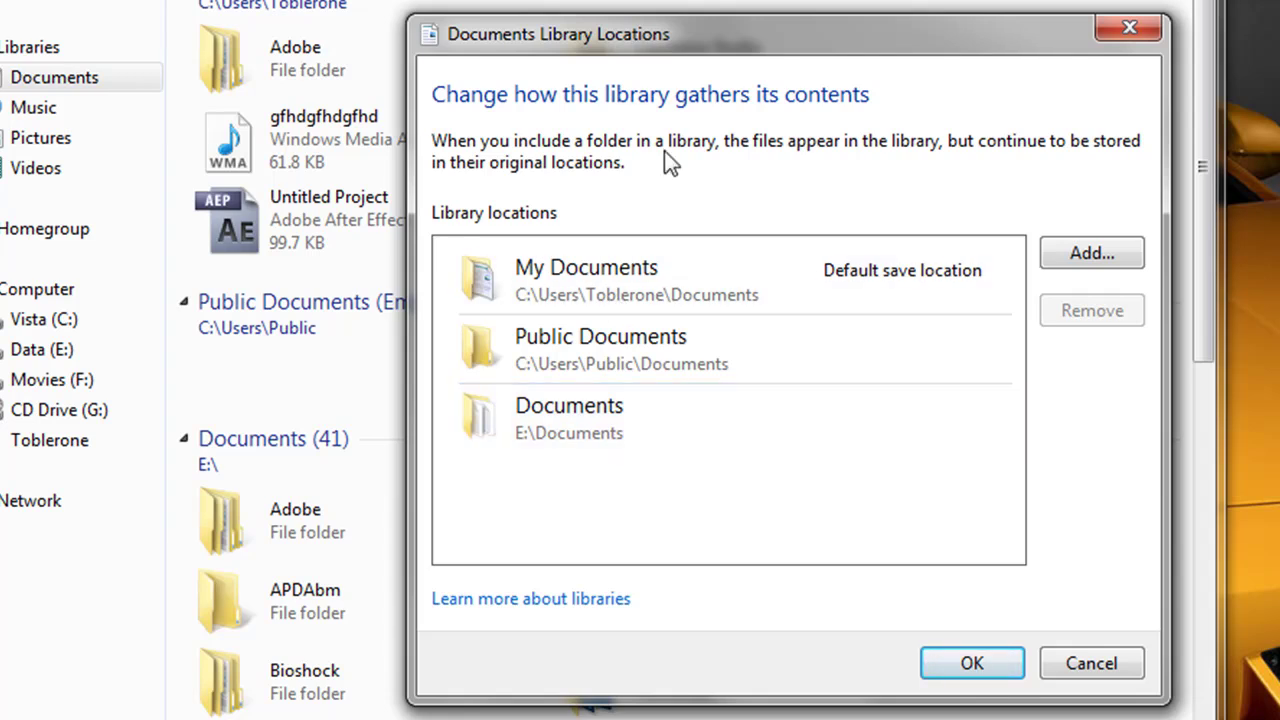
{"action": "left_click_drag", "start_coordinate": [710, 20], "coordinate": [684, 0]}
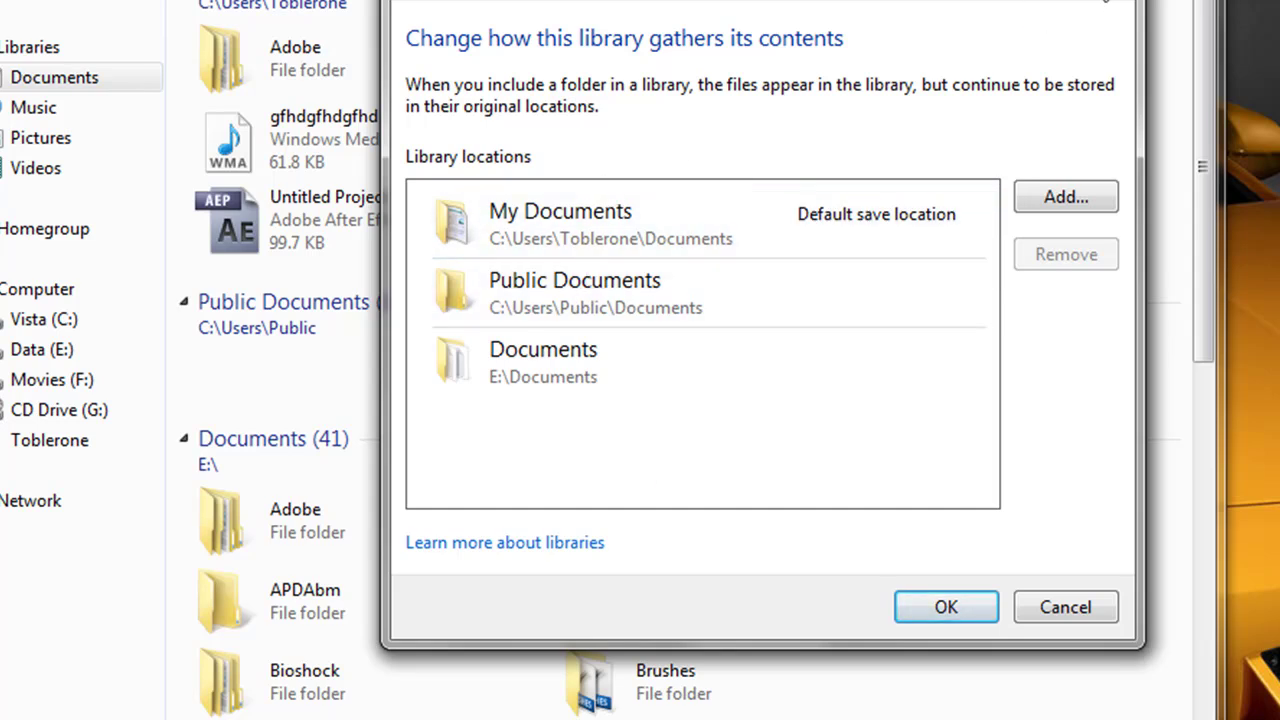
{"action": "left_click_drag", "start_coordinate": [760, 2], "coordinate": [1095, 0]}
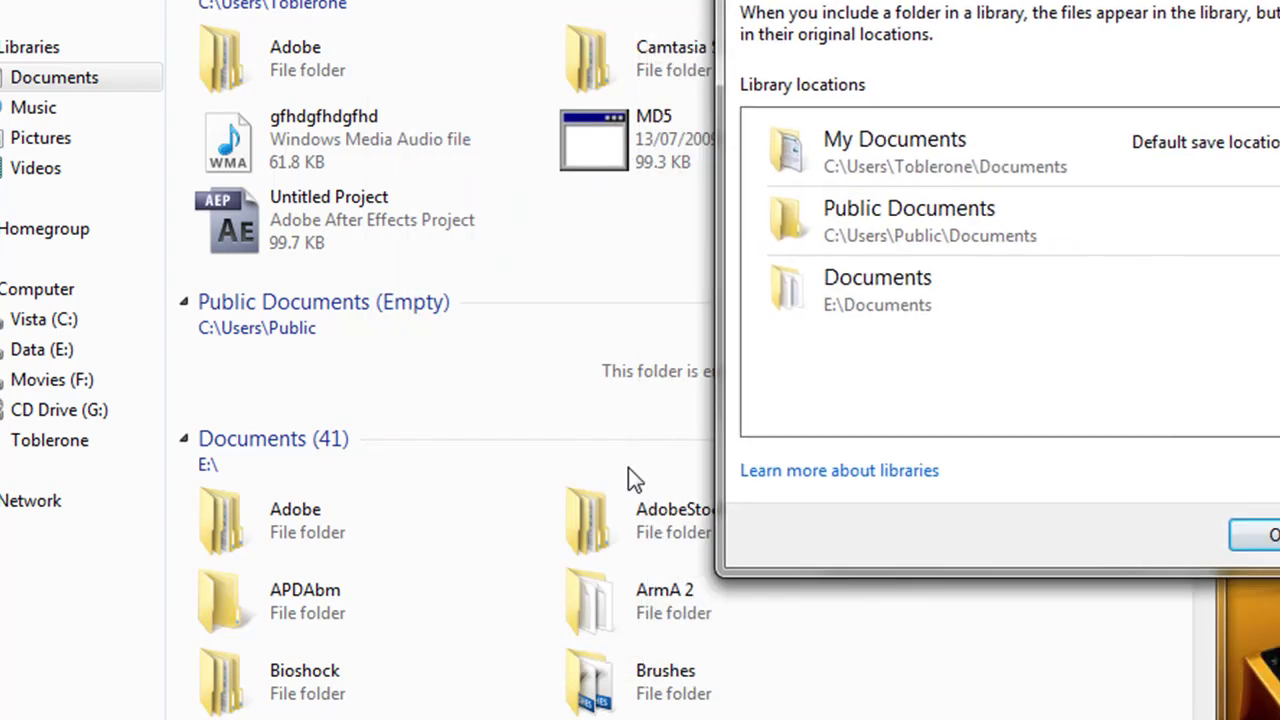
{"action": "left_click", "coordinate": [1266, 534]}
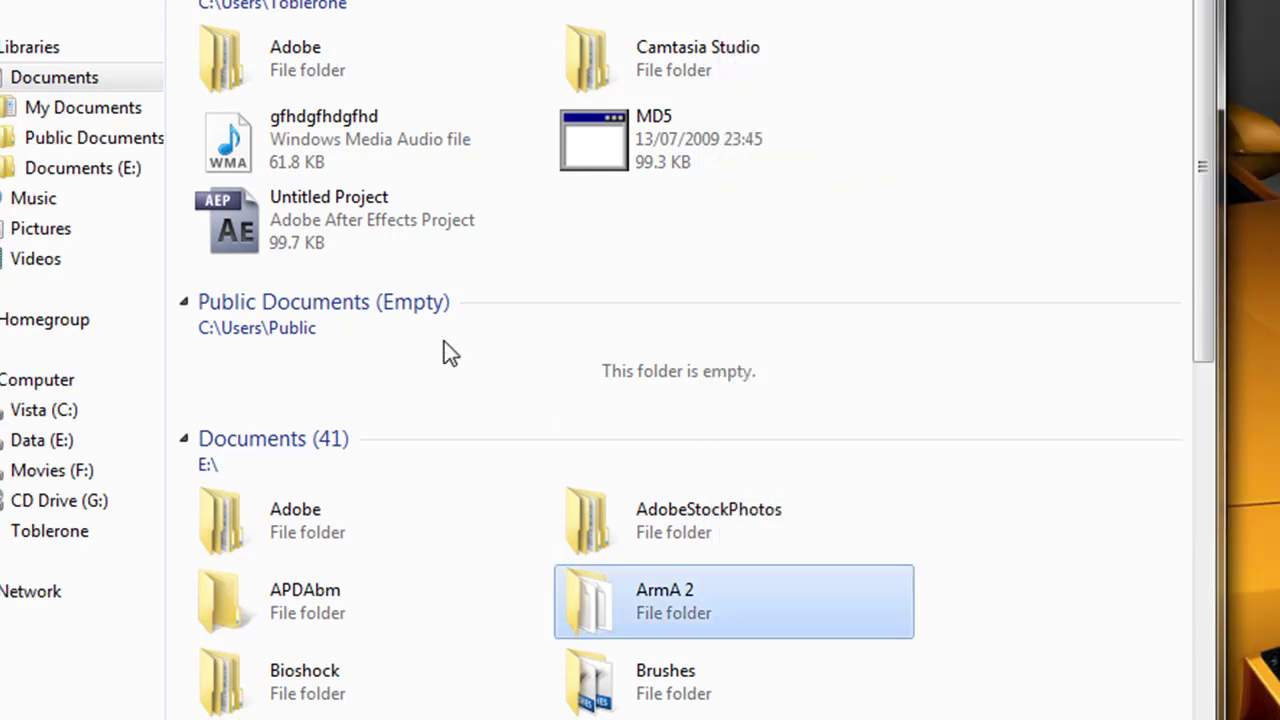
{"action": "scroll", "coordinate": [470, 505], "scroll_direction": "down", "scroll_amount": 3}
{"action": "scroll", "coordinate": [380, 534], "scroll_direction": "up", "scroll_amount": 3}
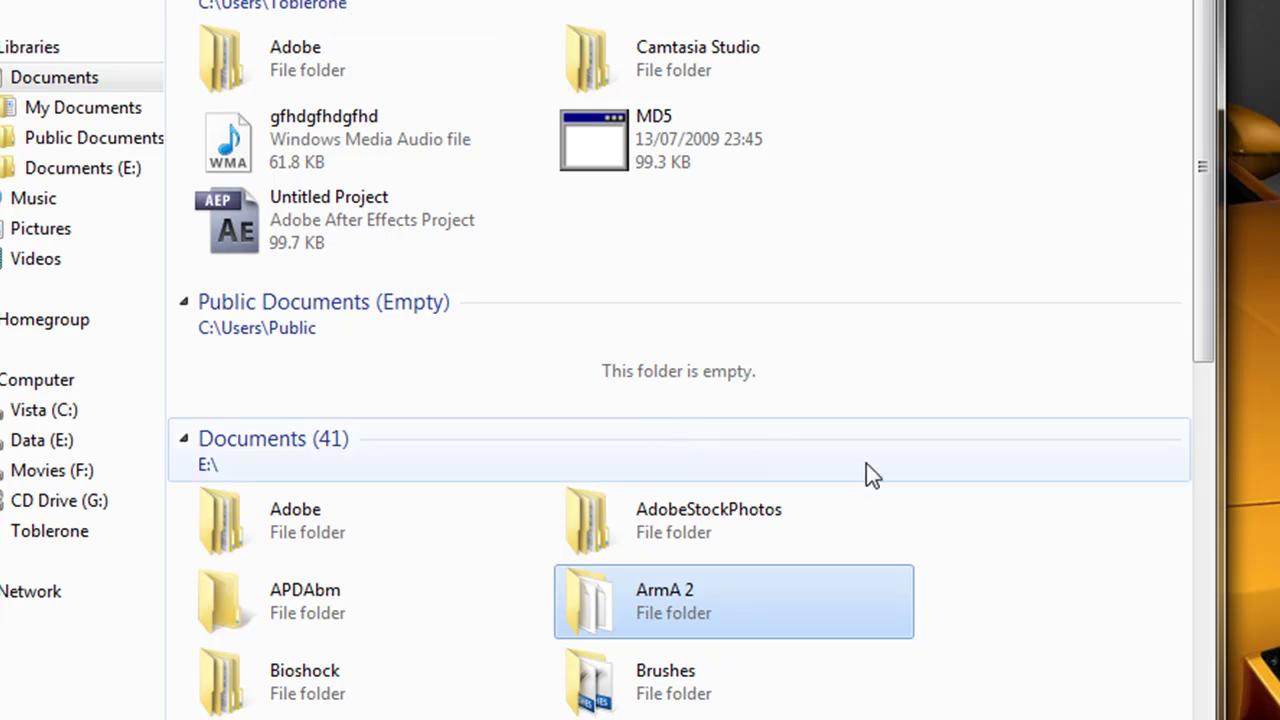
{"action": "left_click", "coordinate": [1047, 622]}
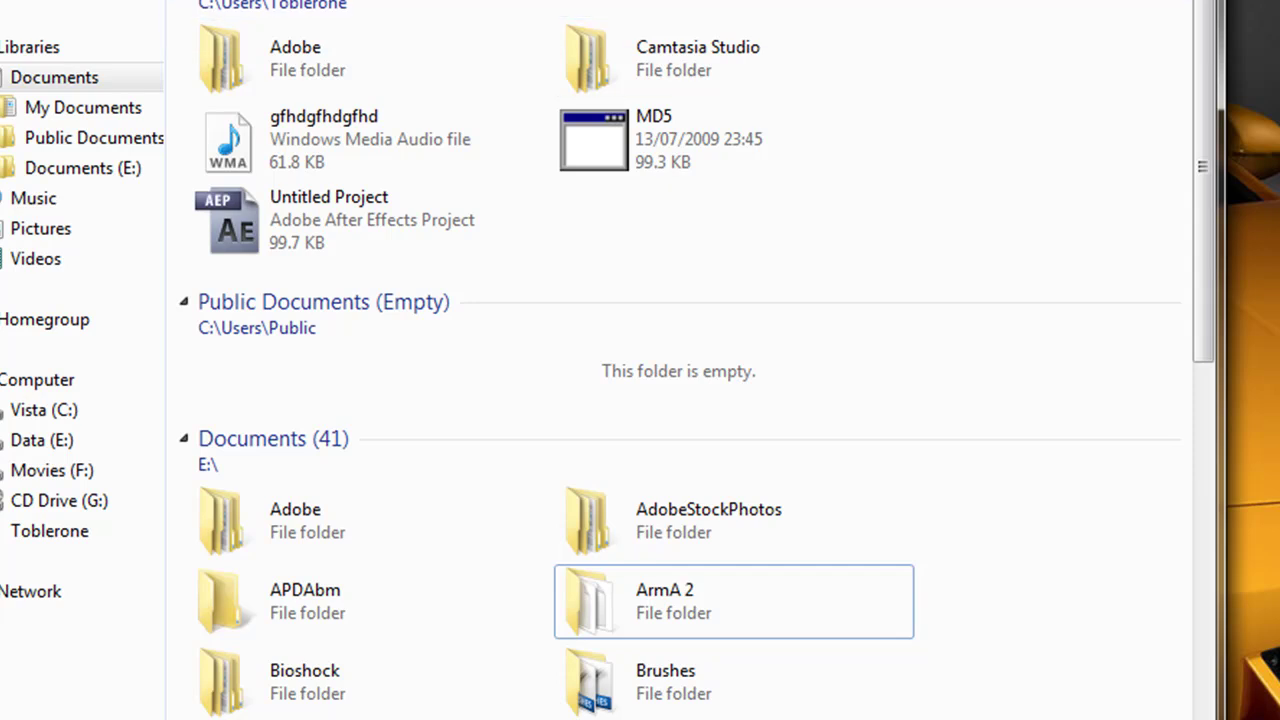
Step: Set E:\Documents as the default save location of the Documents library
{"action": "left_click", "coordinate": [311, 0]}
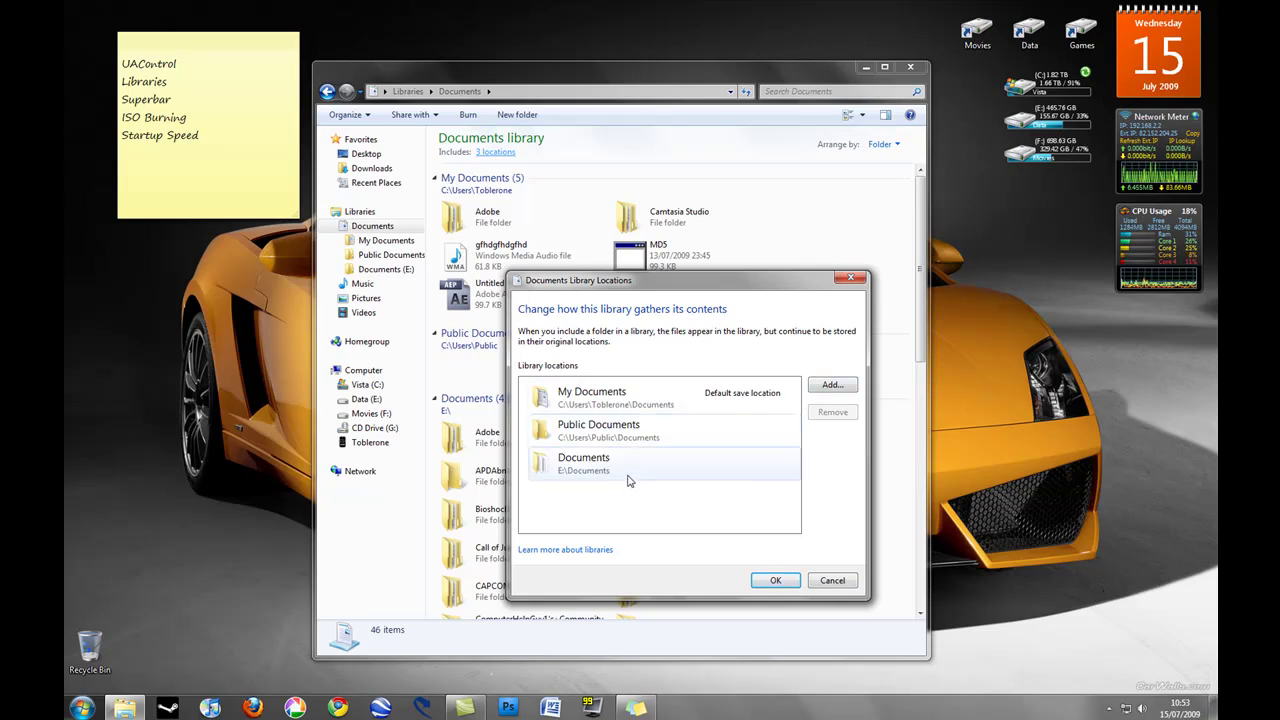
{"action": "left_click", "coordinate": [630, 472]}
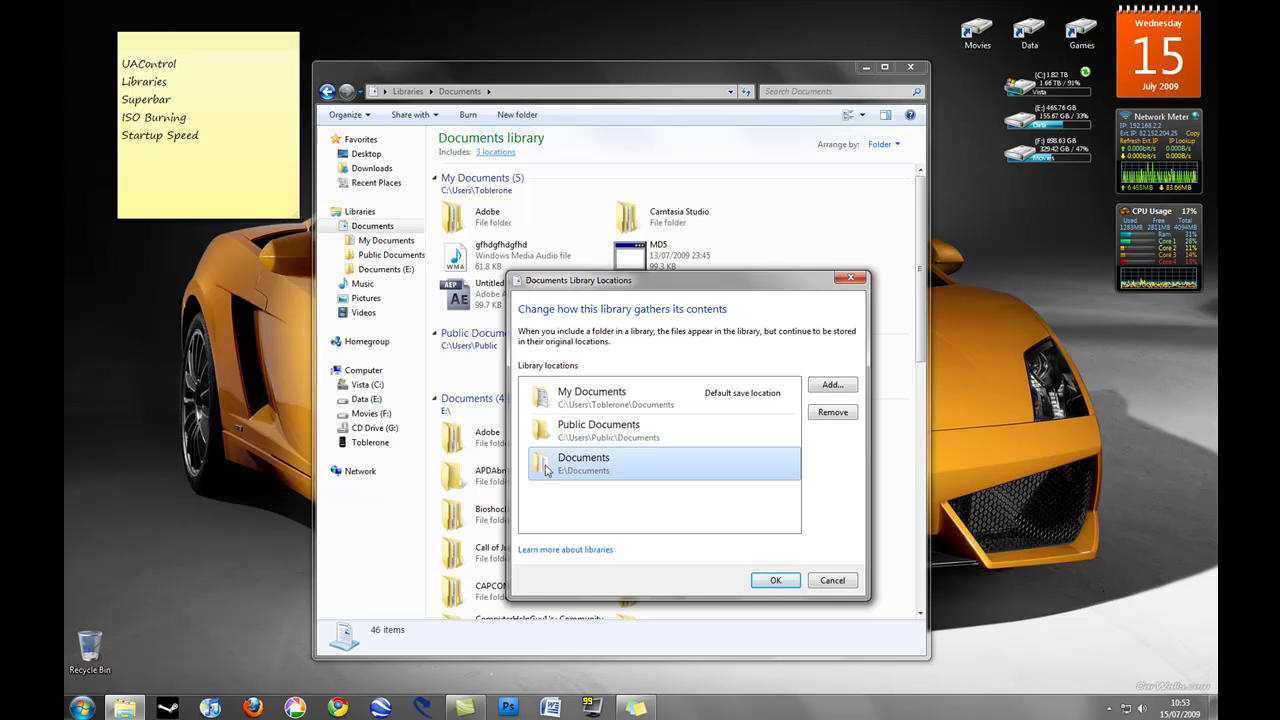
{"action": "right_click", "coordinate": [627, 468]}
{"action": "left_click", "coordinate": [641, 472]}
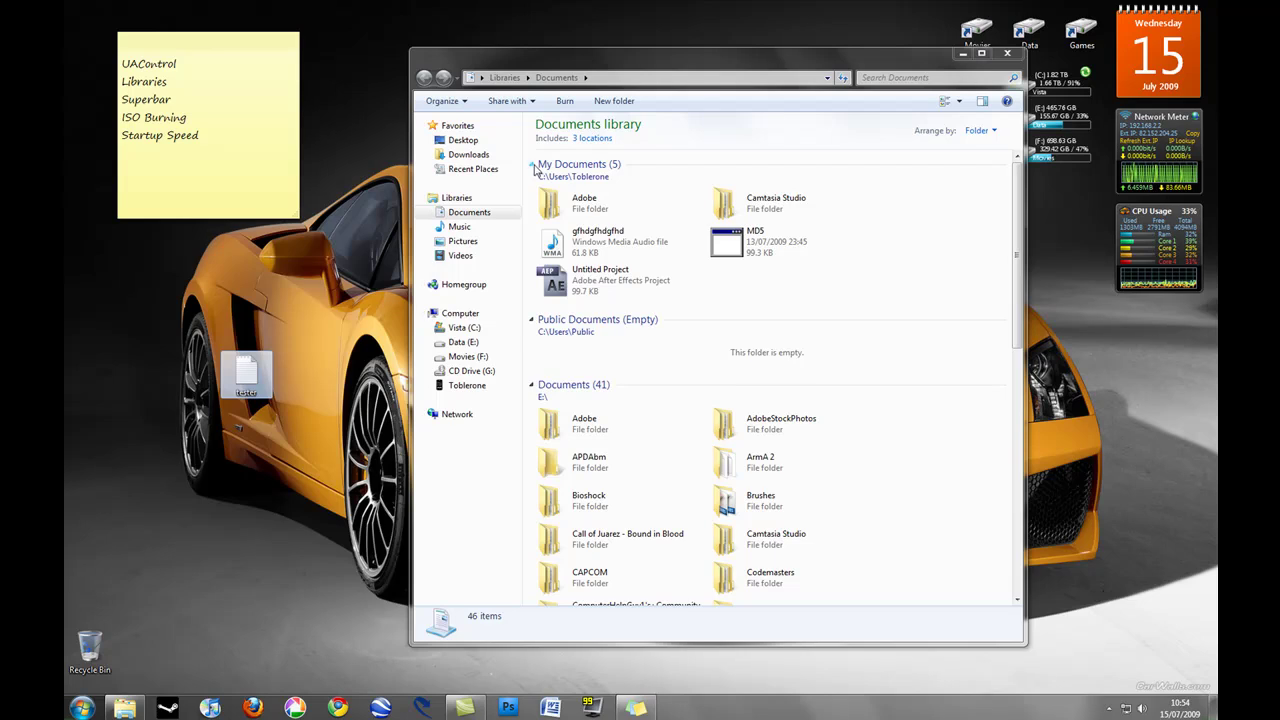
Step: Close and reopen the Documents library, and copy the tester text file from the desktop into it
{"action": "left_click", "coordinate": [1001, 57]}
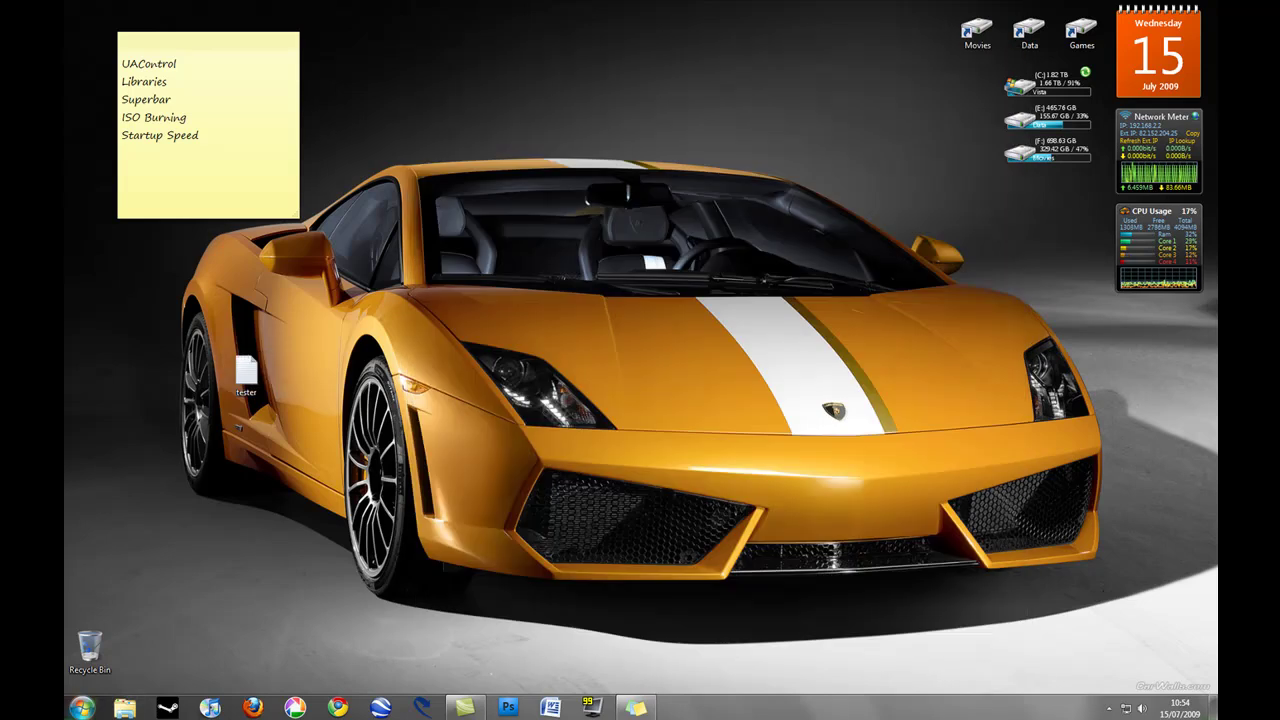
{"action": "key", "text": "super"}
{"action": "key", "text": "super"}
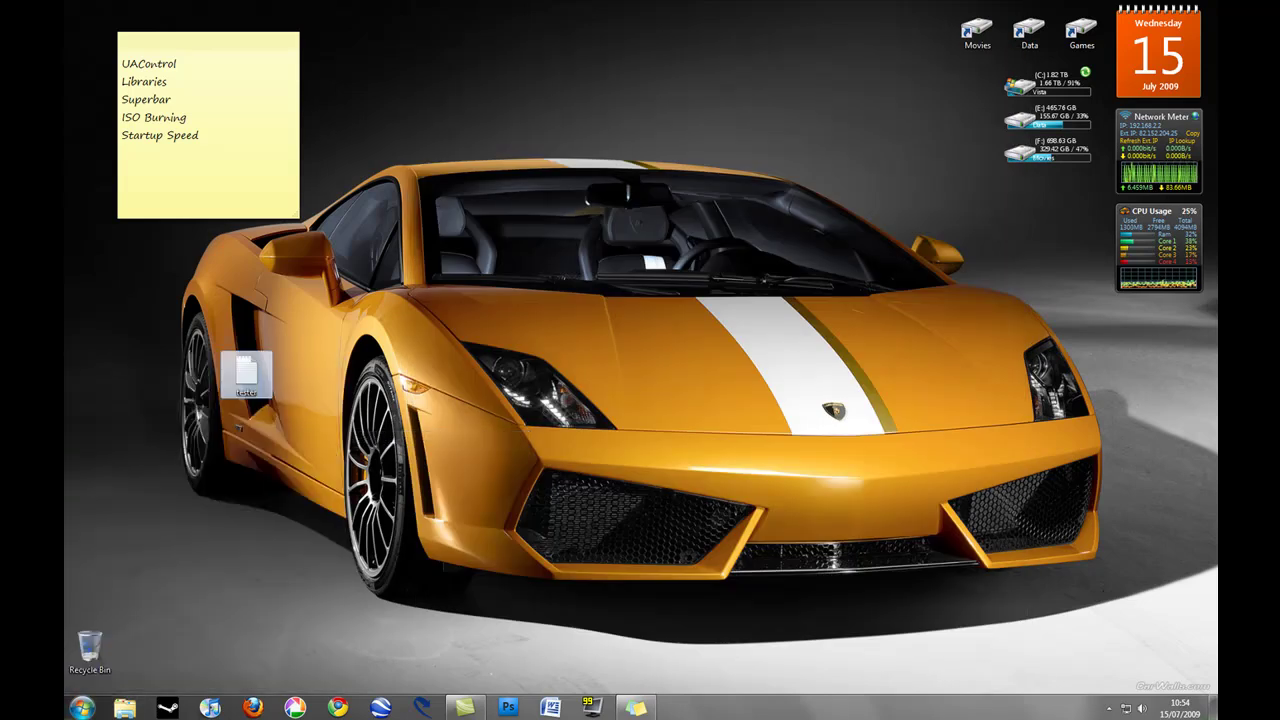
{"action": "left_click", "coordinate": [82, 708]}
{"action": "left_click", "coordinate": [271, 421]}
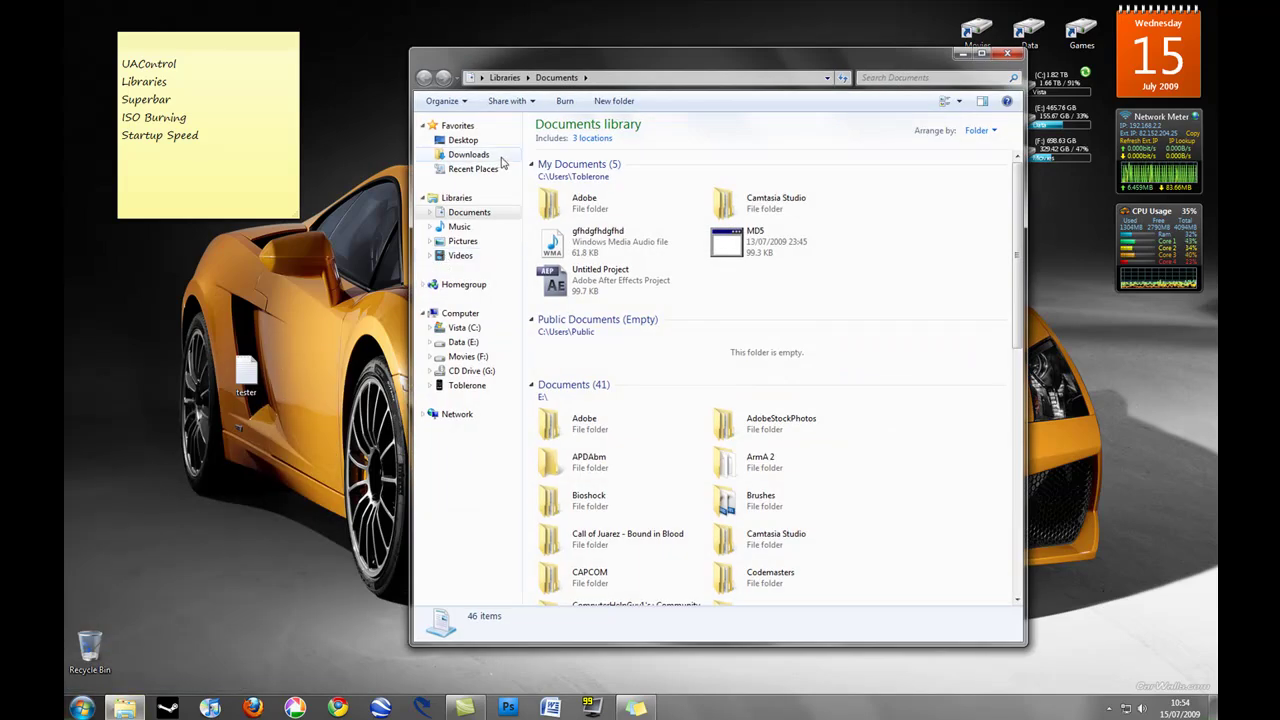
{"action": "left_click_drag", "start_coordinate": [253, 394], "coordinate": [478, 217]}
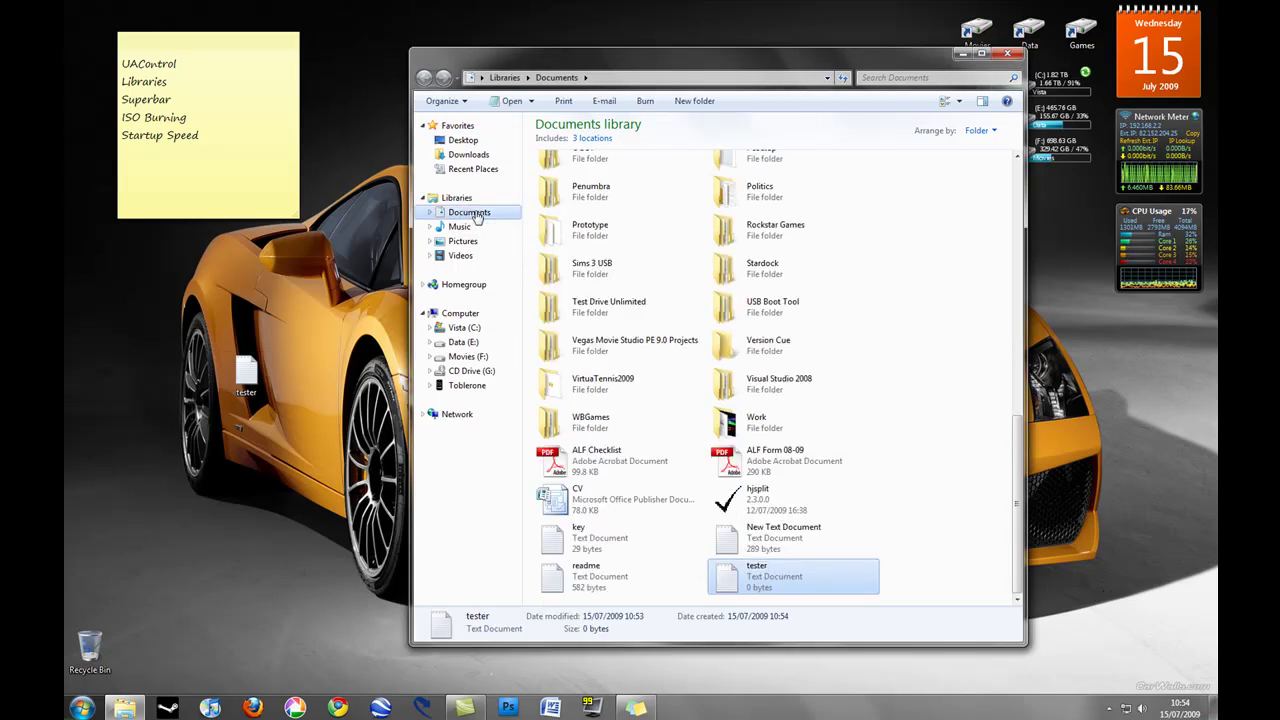
{"action": "left_click", "coordinate": [790, 538]}
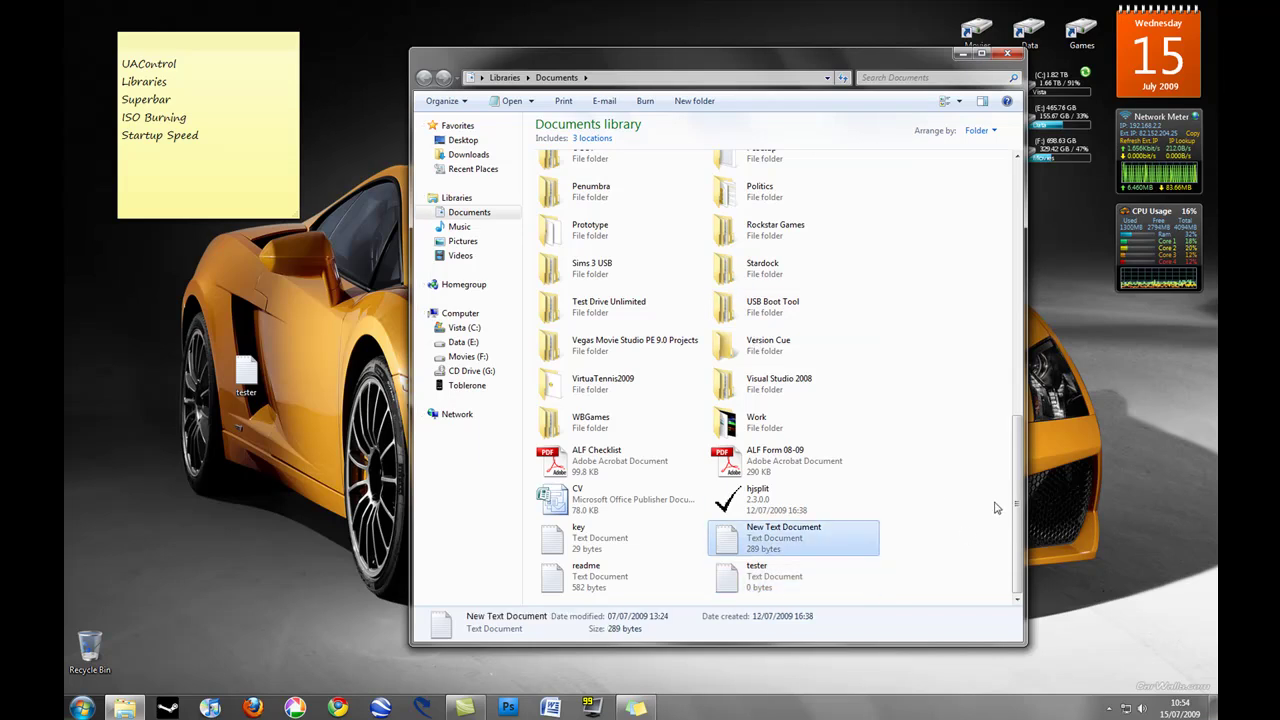
{"action": "key", "text": "Down"}
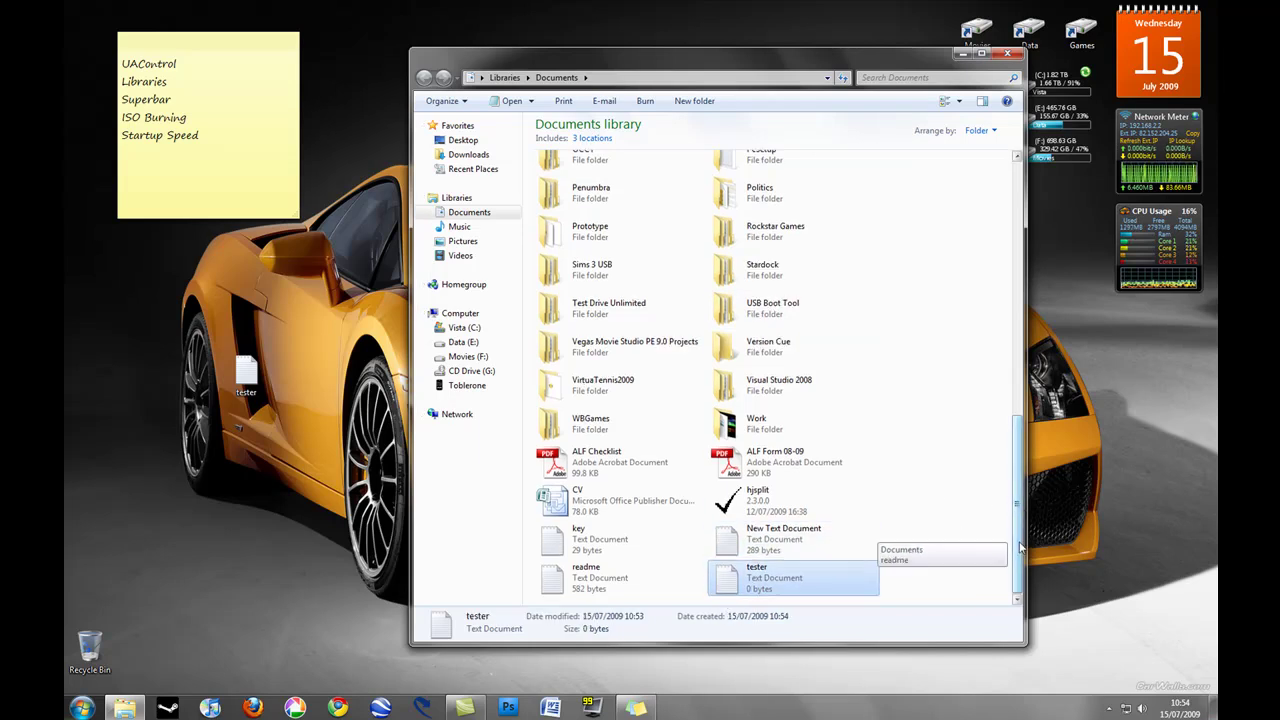
Step: Set My Documents as the default save location of the Documents library
{"action": "left_click_drag", "start_coordinate": [1020, 548], "coordinate": [988, 327]}
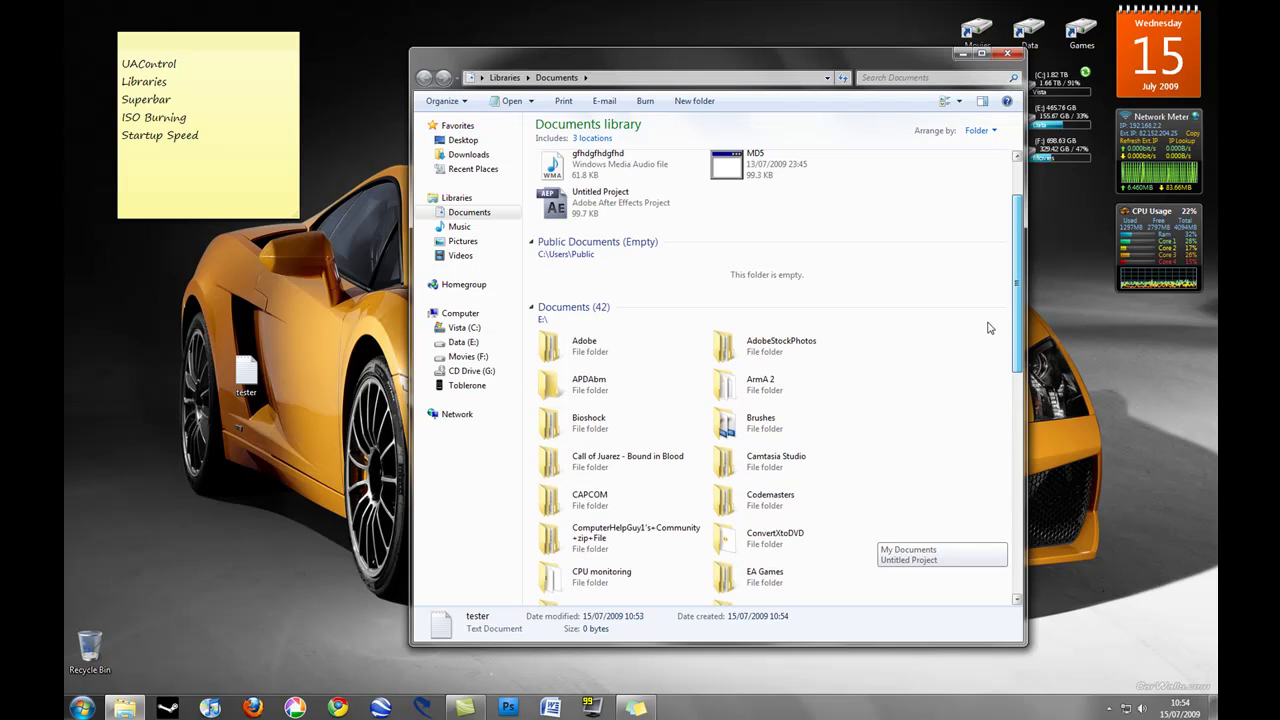
{"action": "scroll", "coordinate": [805, 340], "scroll_direction": "up", "scroll_amount": 2}
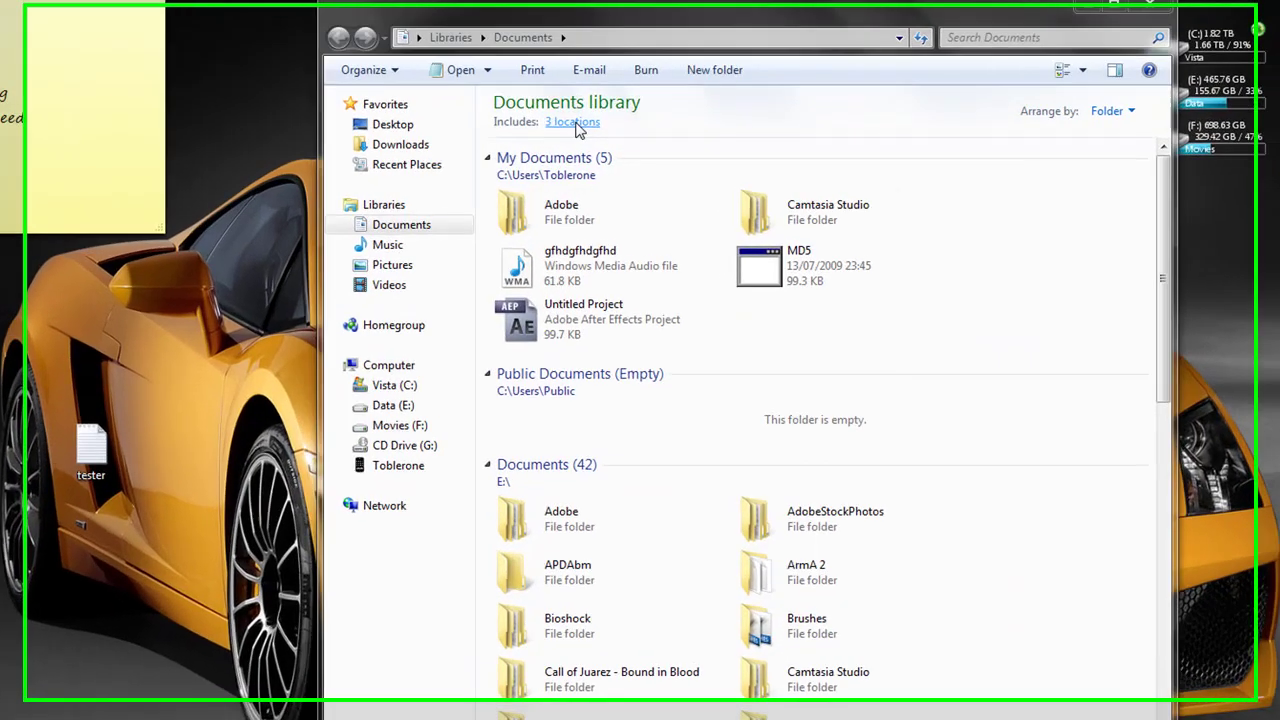
{"action": "left_click", "coordinate": [592, 138]}
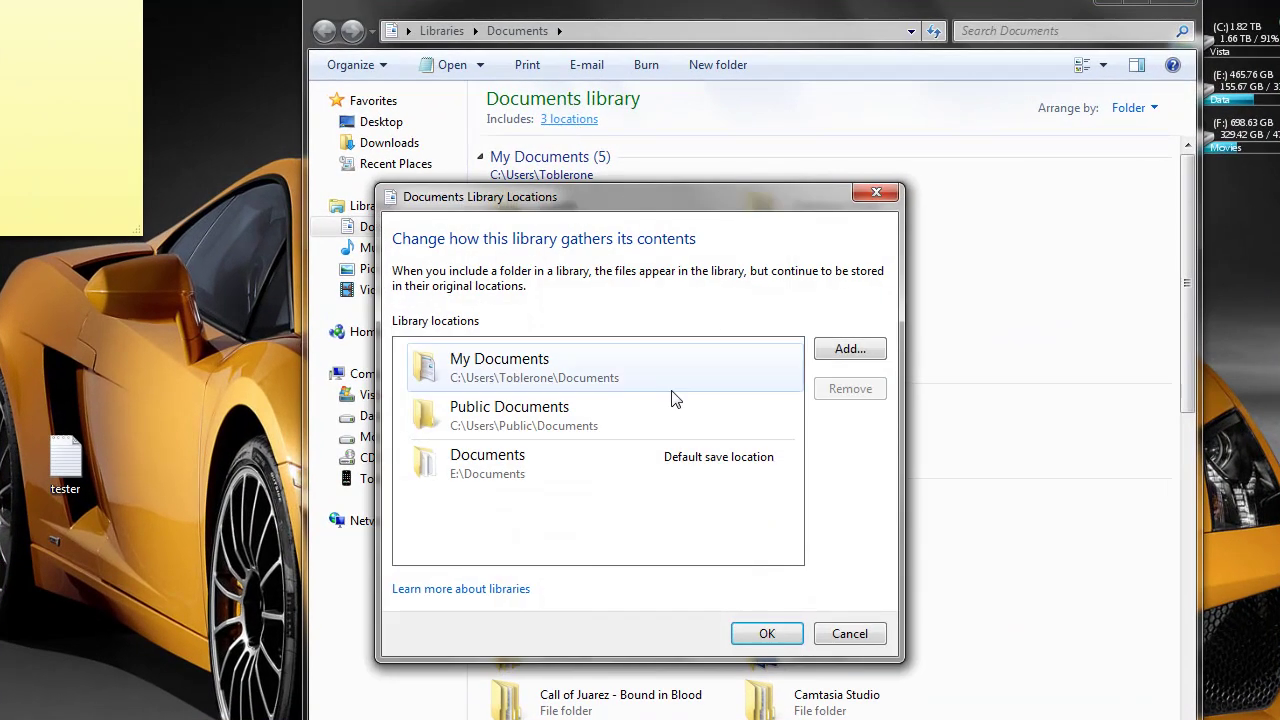
{"action": "right_click", "coordinate": [605, 365]}
{"action": "left_click", "coordinate": [645, 378]}
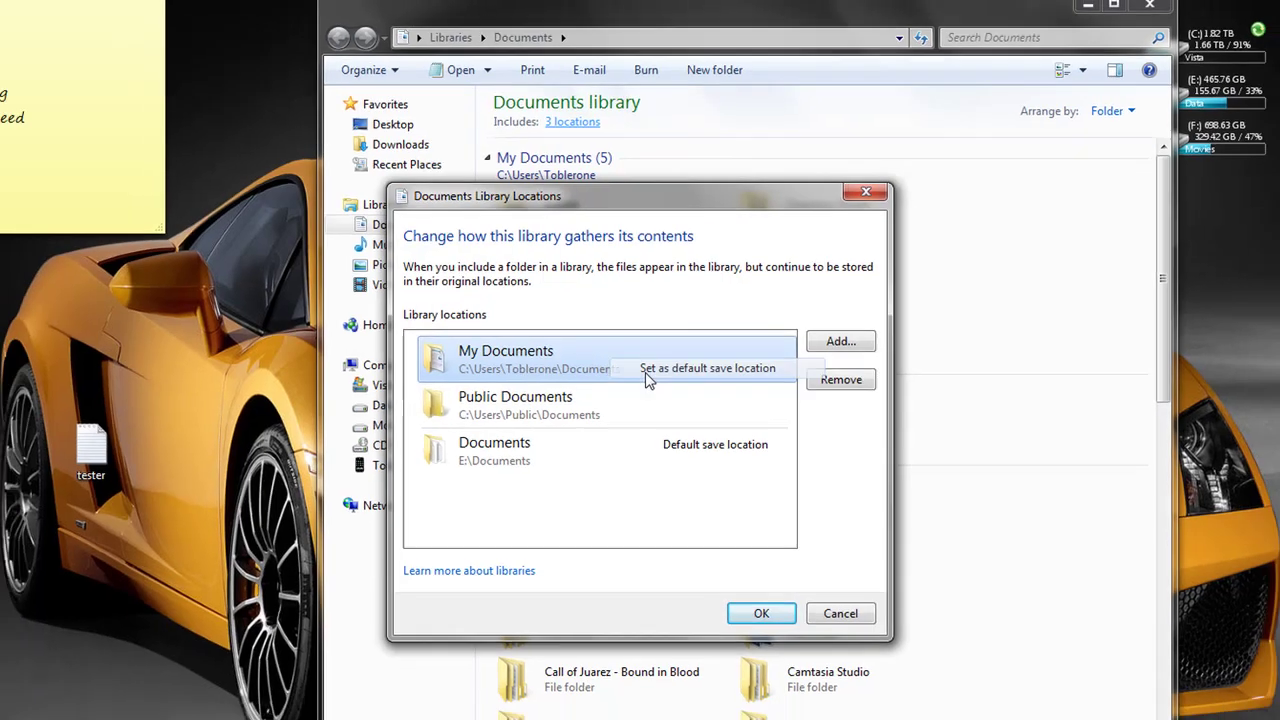
{"action": "left_click", "coordinate": [761, 613]}
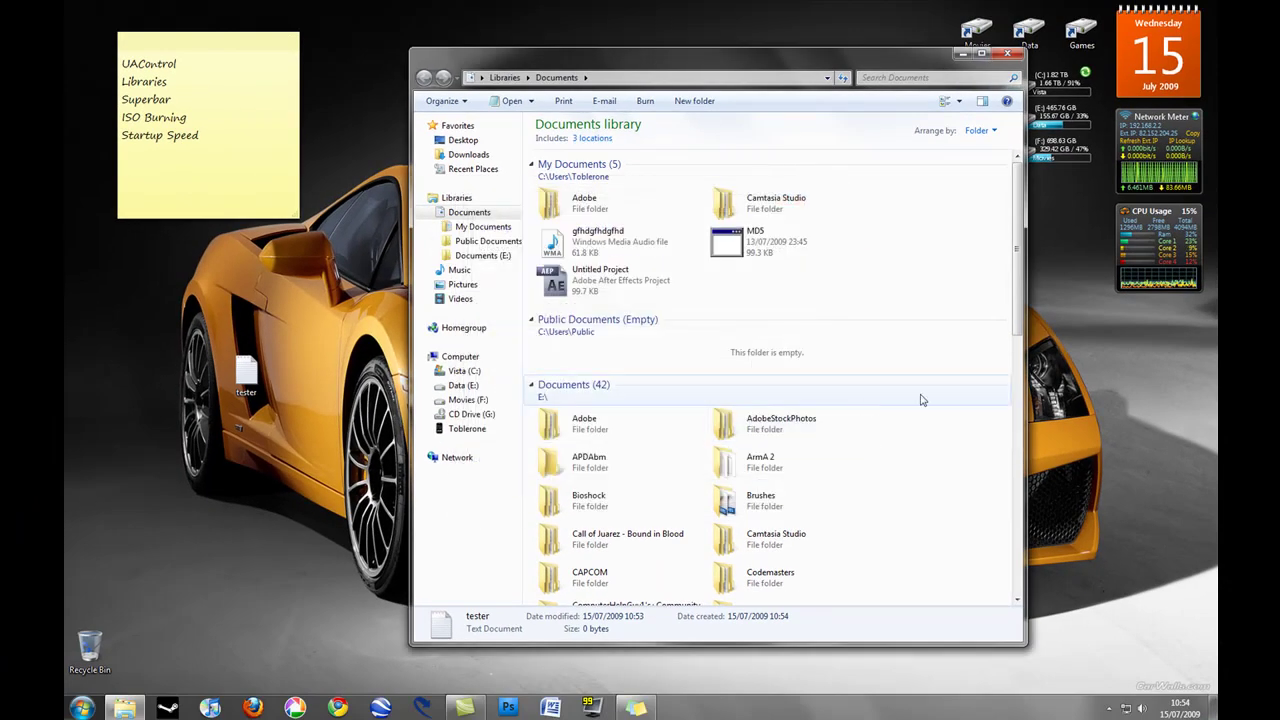
Step: Delete the tester text file from the E:\Documents group of the Documents library
{"action": "scroll", "coordinate": [921, 399], "scroll_direction": "down", "scroll_amount": 10}
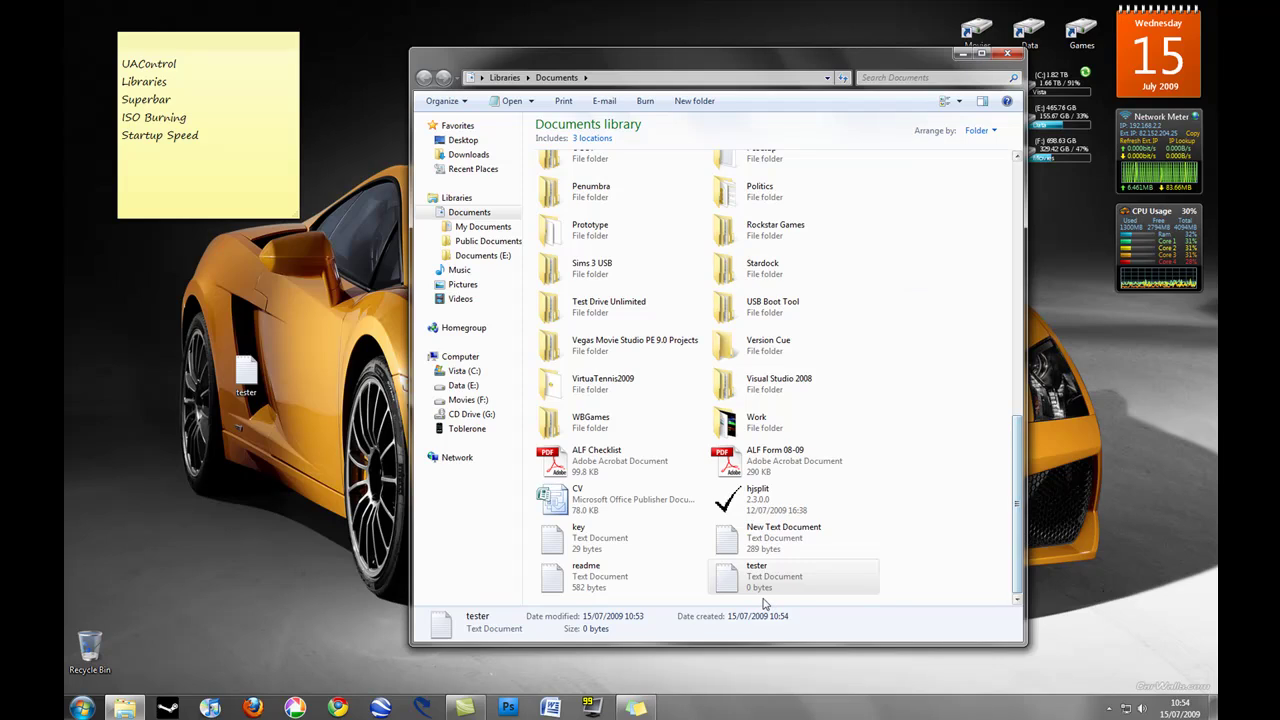
{"action": "left_click", "coordinate": [764, 590]}
{"action": "key", "text": "Delete"}
{"action": "key", "text": "Return"}
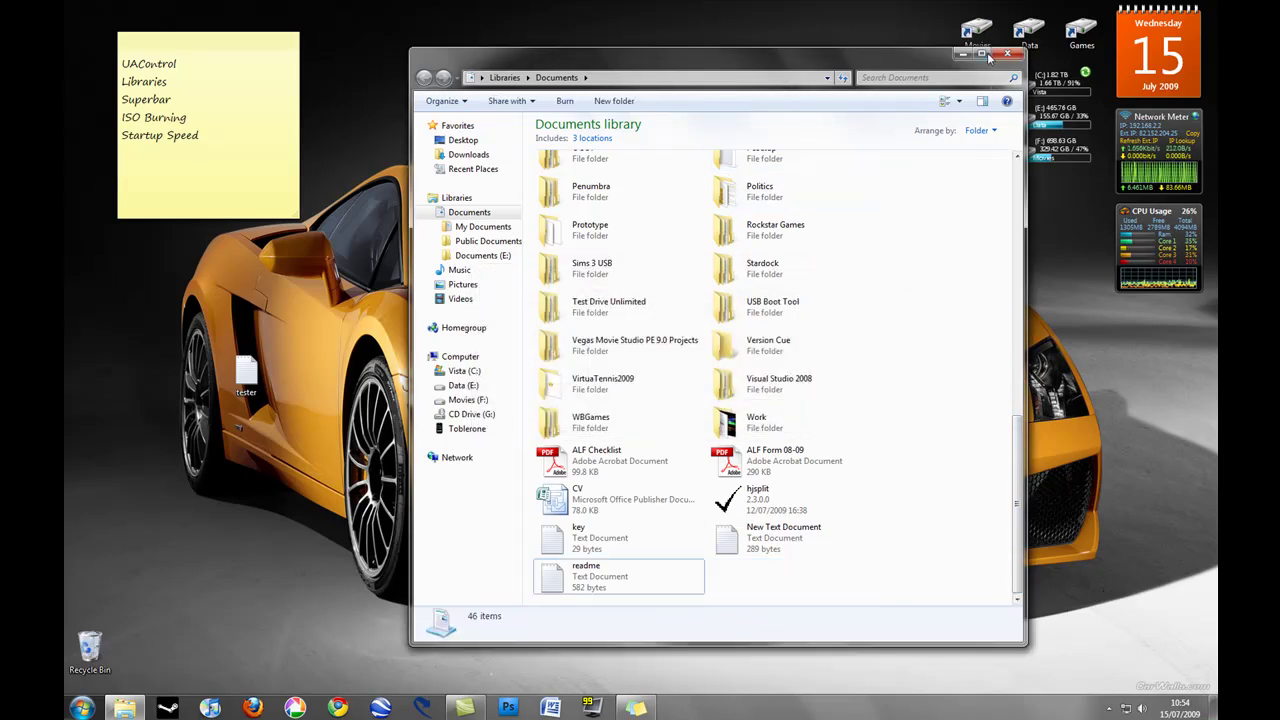
{"action": "scroll", "coordinate": [940, 295], "scroll_direction": "up", "scroll_amount": 10}
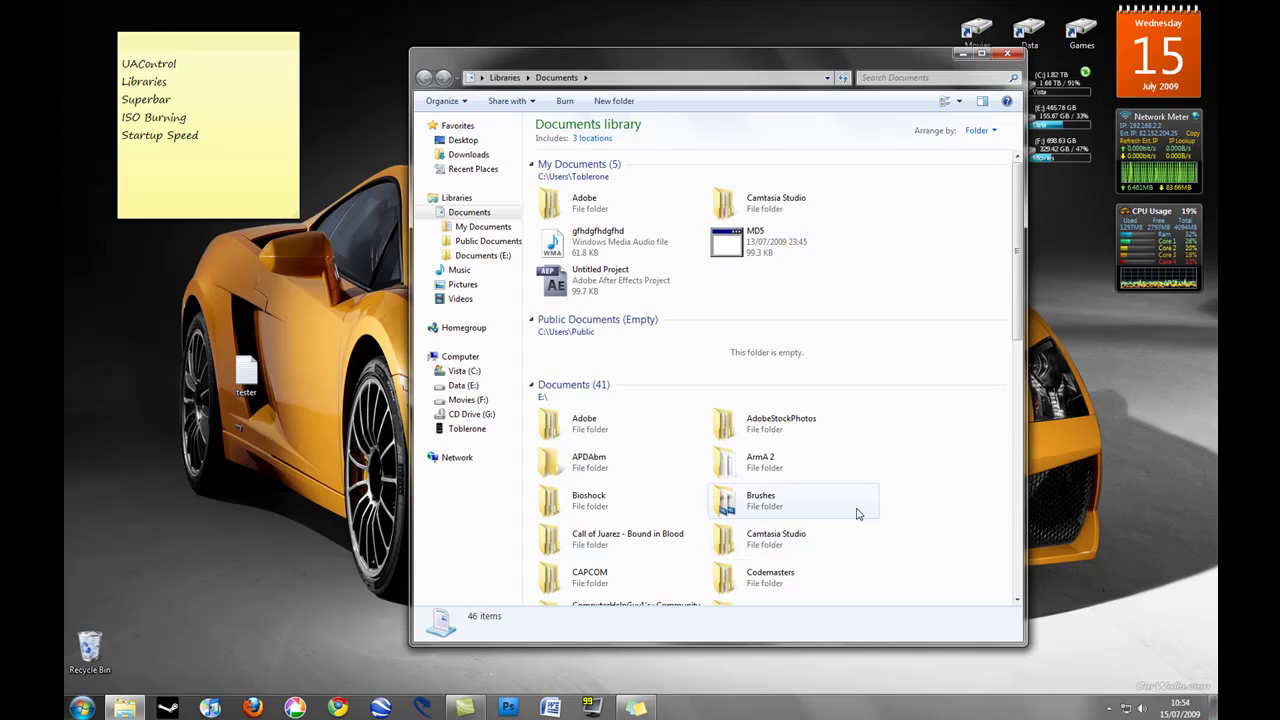
{"action": "scroll", "coordinate": [864, 465], "scroll_direction": "down", "scroll_amount": 3}
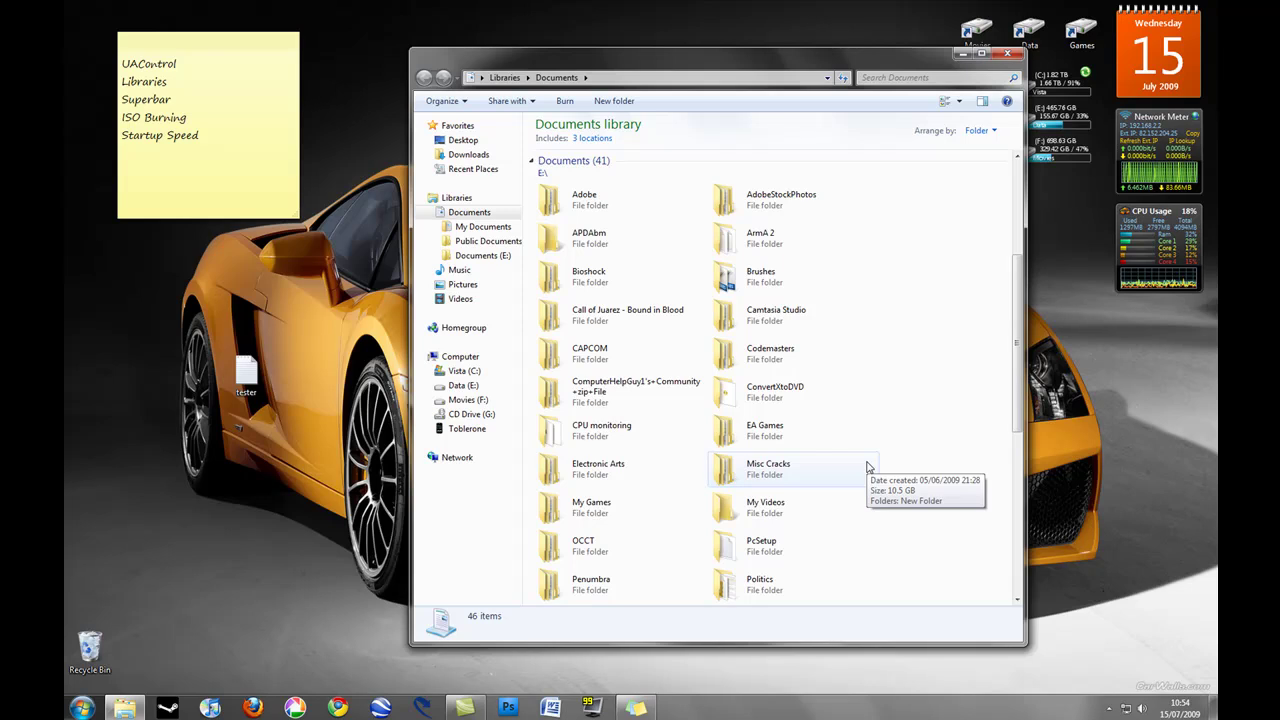
{"action": "scroll", "coordinate": [868, 466], "scroll_direction": "up", "scroll_amount": 3}
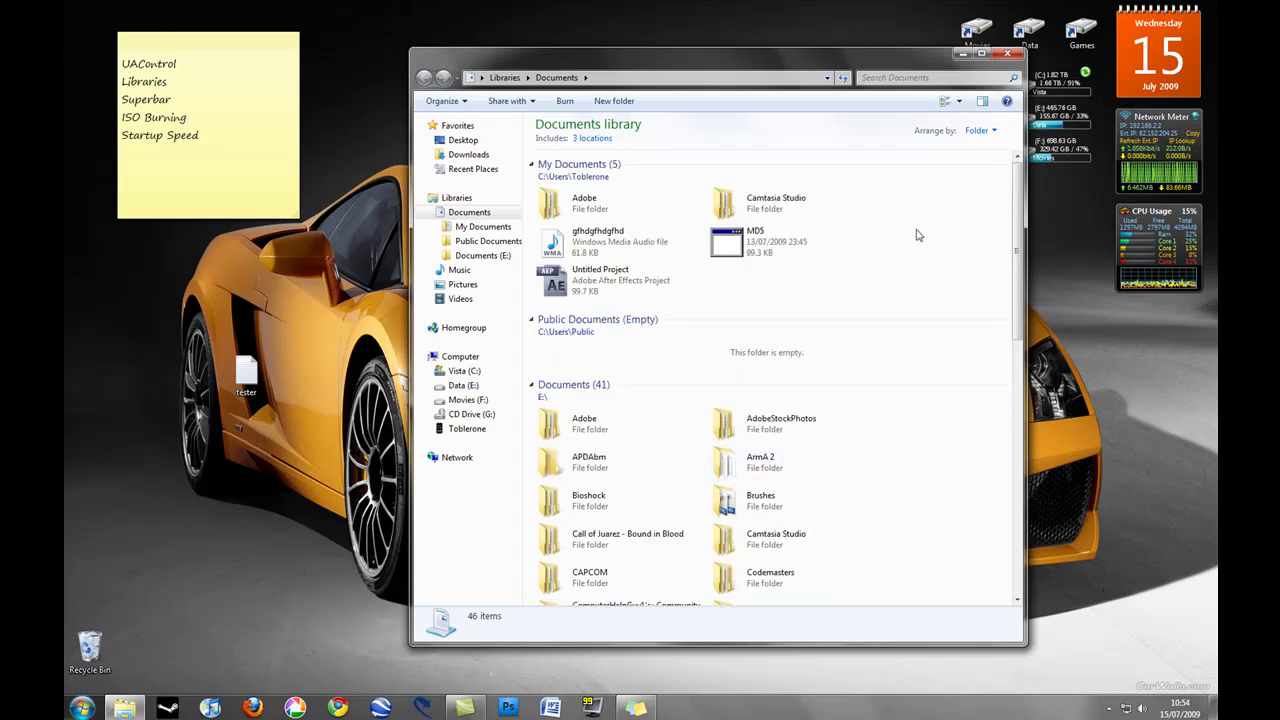
Step: Open the Pictures library and examine the folders grouped under My Pictures and Public Pictures
{"action": "left_click", "coordinate": [463, 285]}
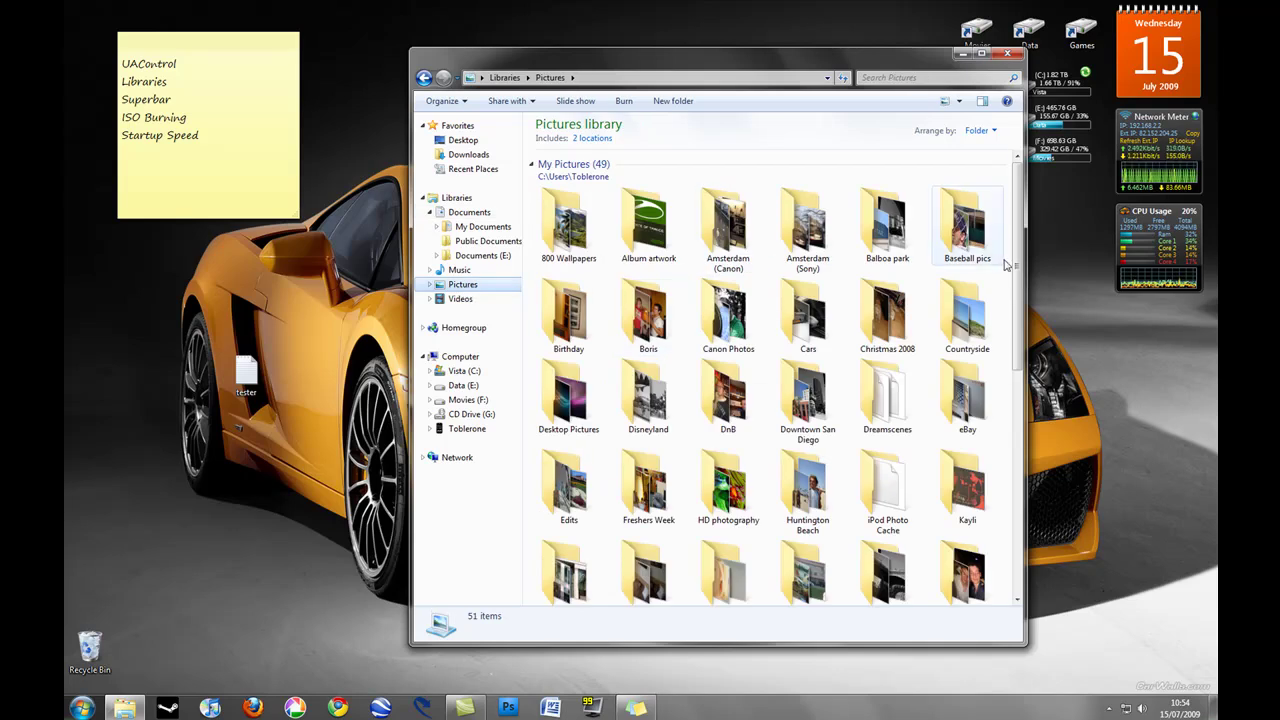
{"action": "left_click_drag", "start_coordinate": [1016, 254], "coordinate": [1013, 513]}
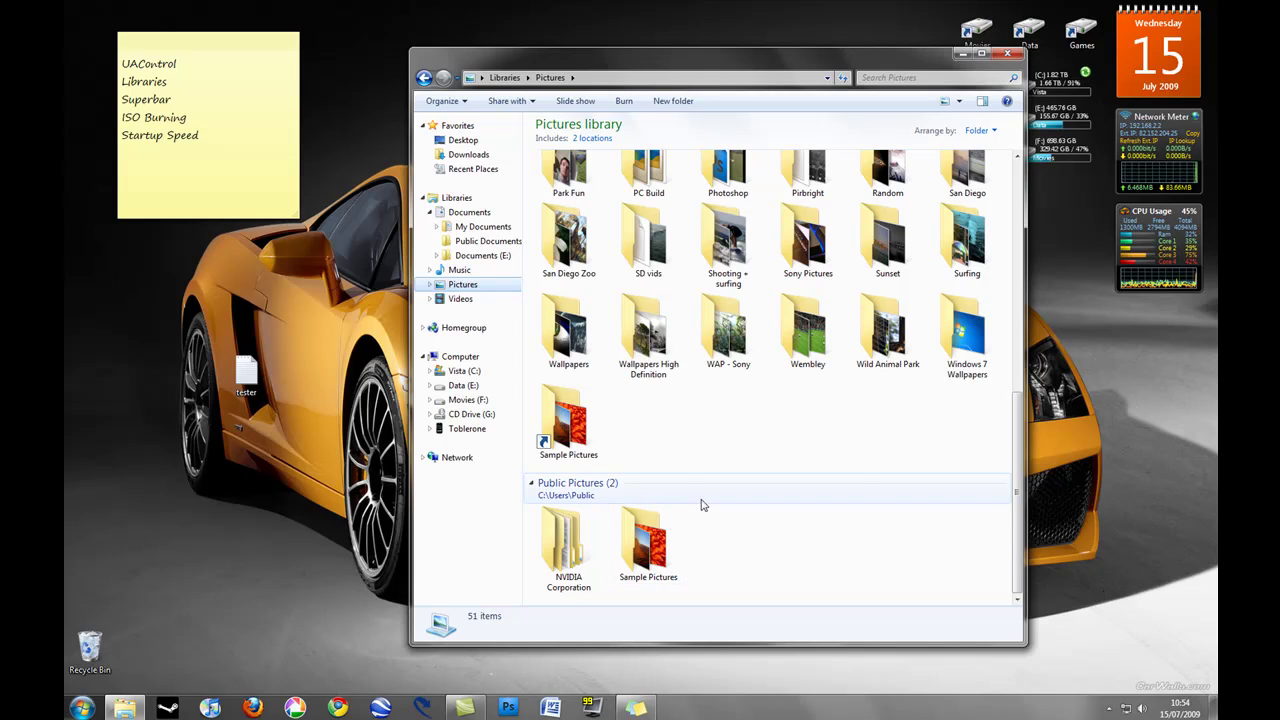
{"action": "mouse_move", "coordinate": [1019, 483]}
{"action": "left_mouse_down"}
{"action": "mouse_move", "coordinate": [1019, 230]}
{"action": "mouse_move", "coordinate": [1016, 480]}
{"action": "left_mouse_up"}
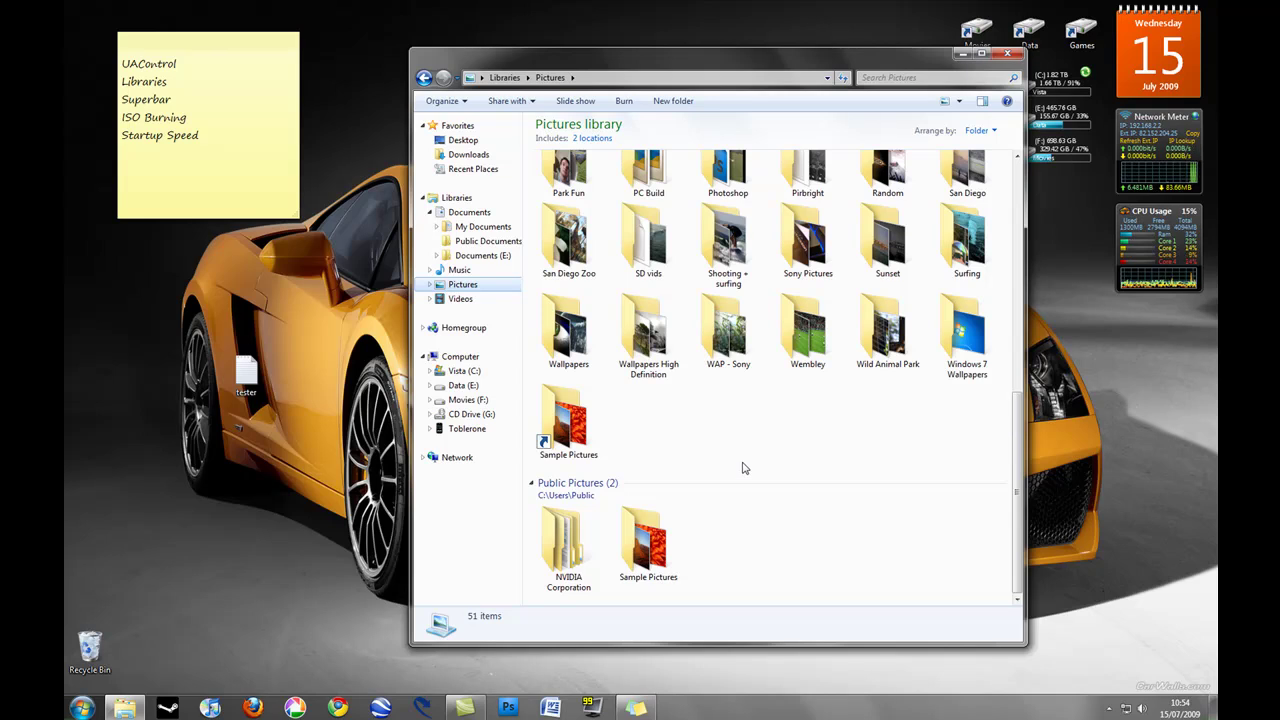
{"action": "left_click_drag", "start_coordinate": [1018, 460], "coordinate": [1018, 227]}
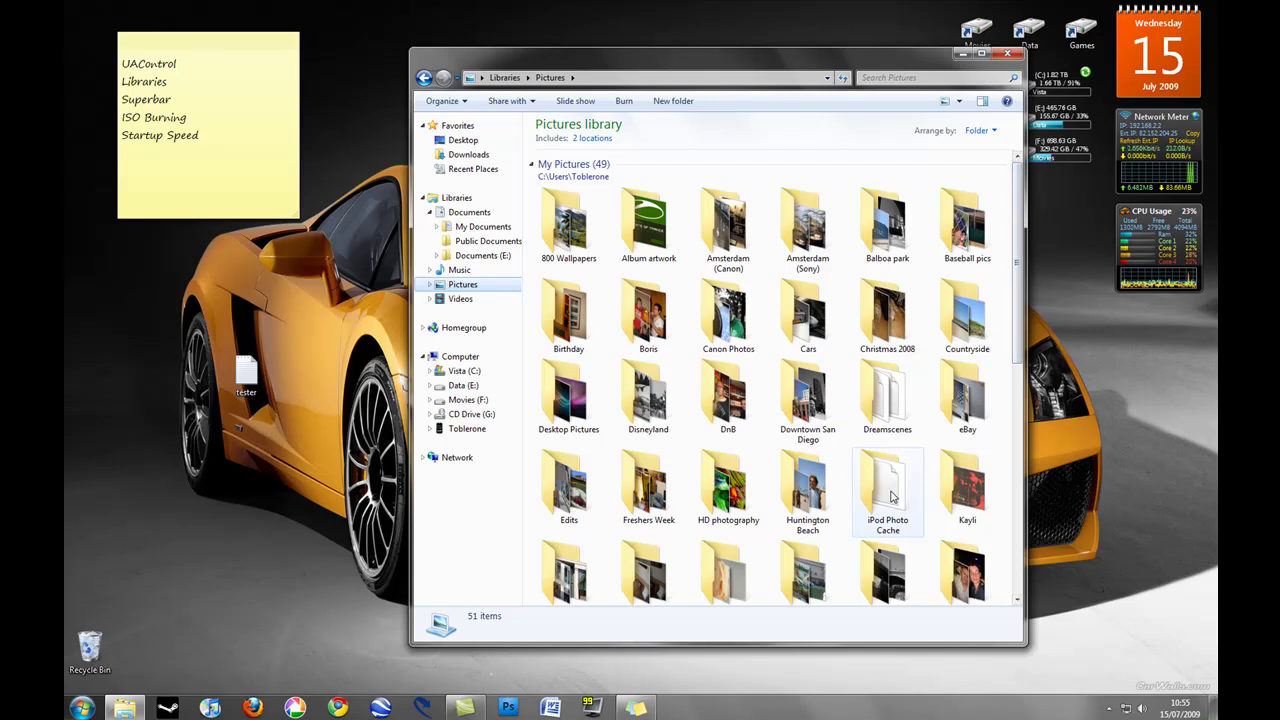
{"action": "mouse_move", "coordinate": [893, 497]}
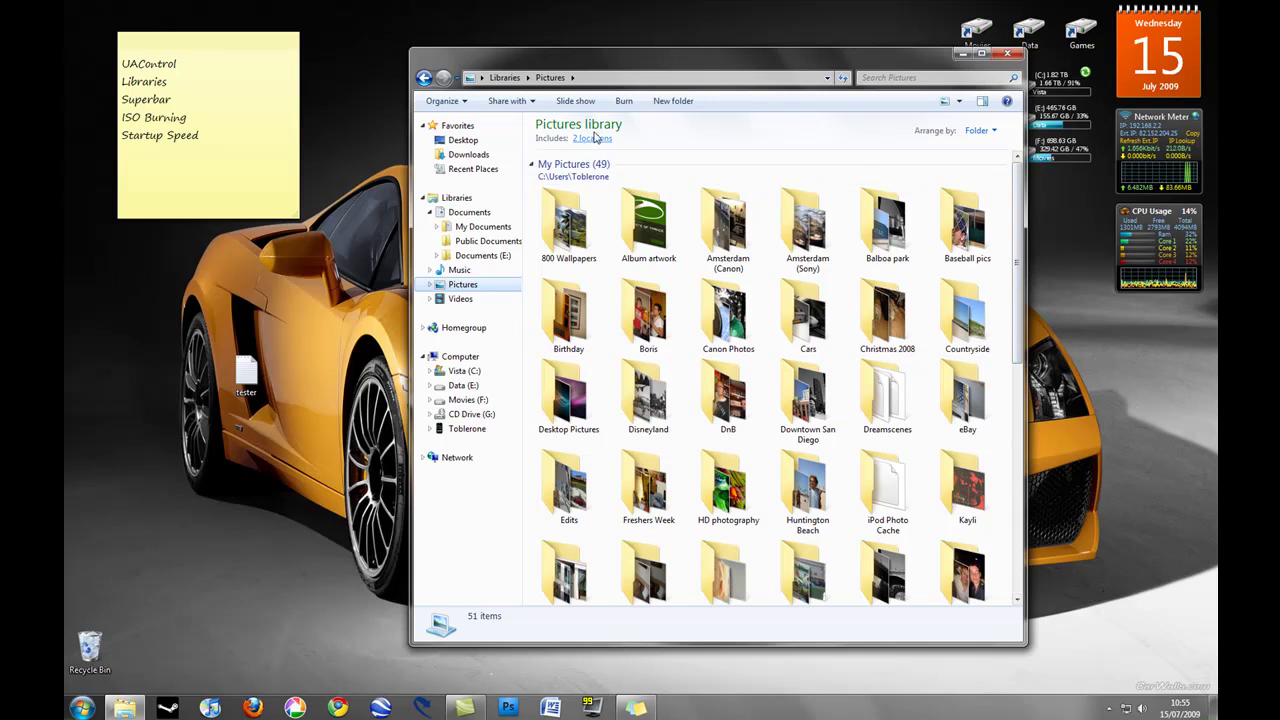
Step: View how to include another folder in the Pictures library, dismiss the dialogs without adding one, and close the library window
{"action": "left_click", "coordinate": [593, 140]}
{"action": "left_click", "coordinate": [786, 297]}
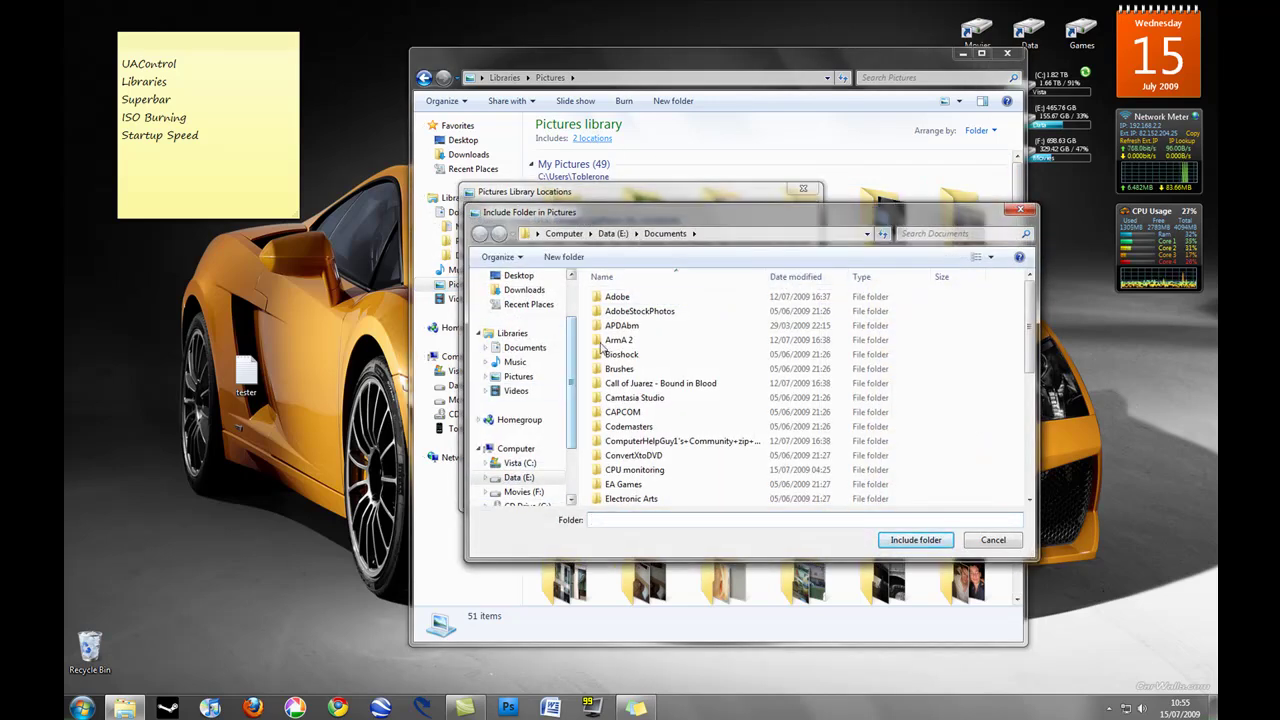
{"action": "left_click", "coordinate": [1019, 209]}
{"action": "left_click", "coordinate": [802, 188]}
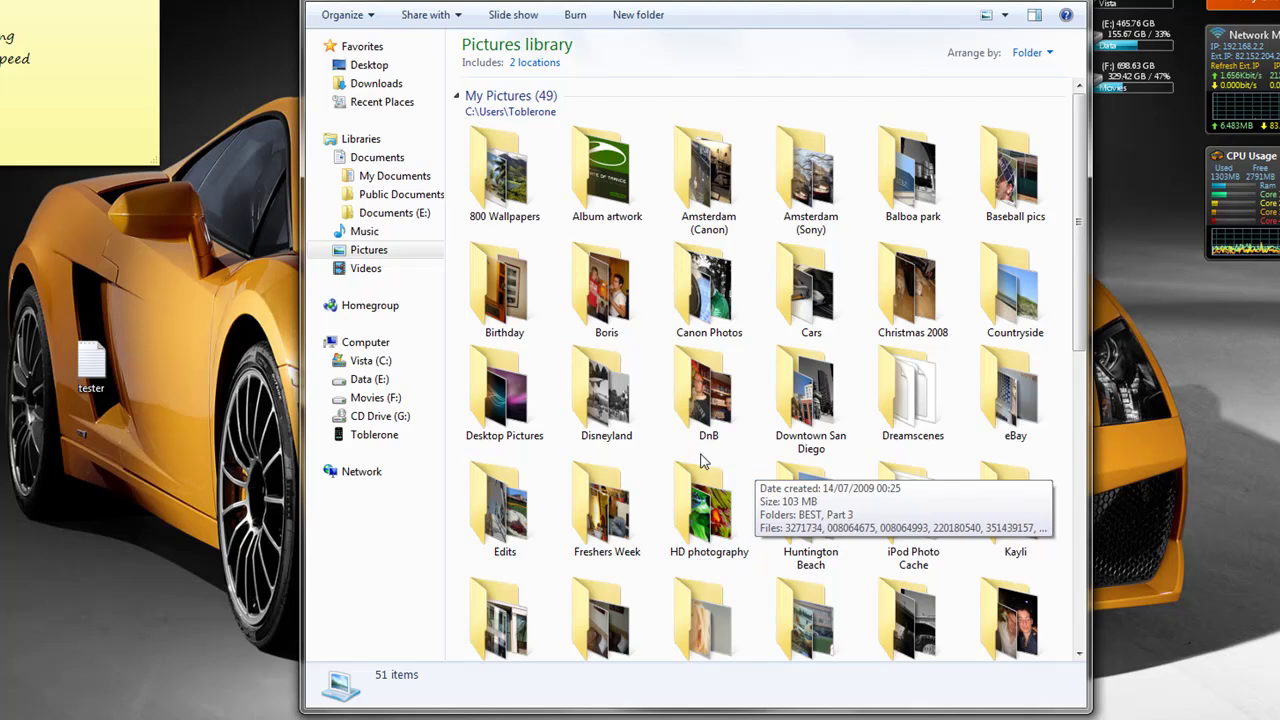
{"action": "mouse_move", "coordinate": [735, 420]}
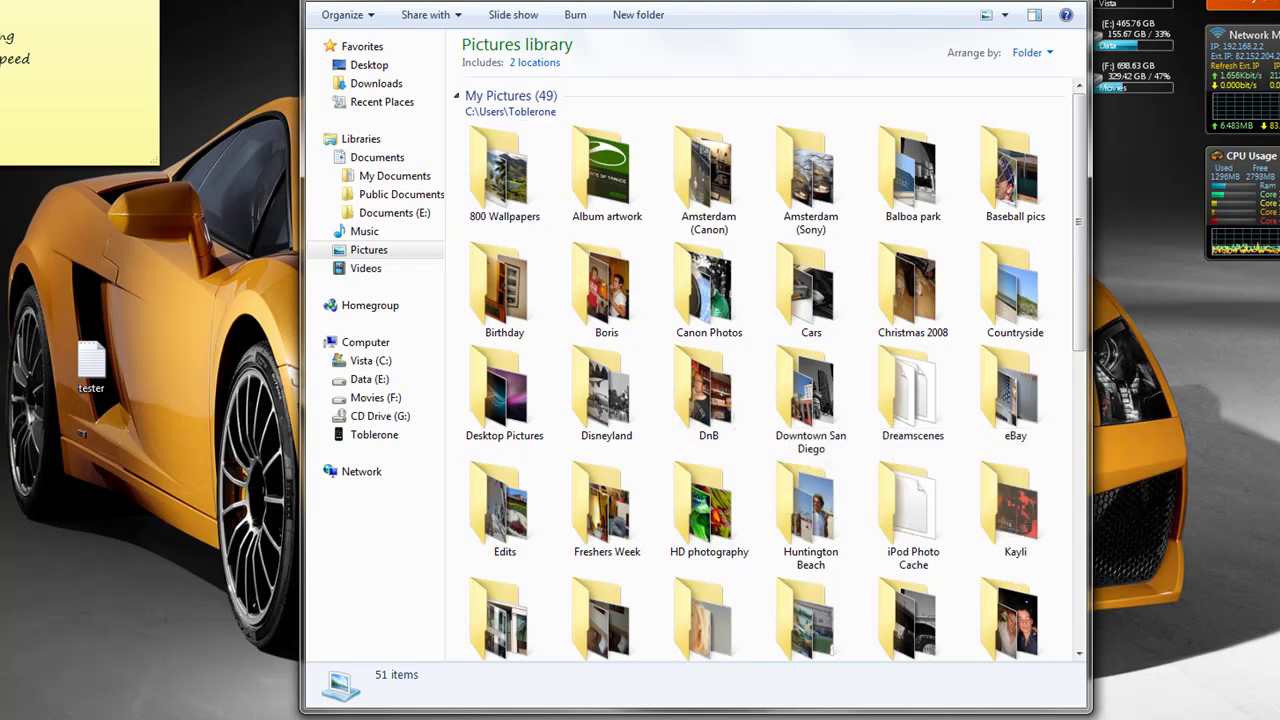
{"action": "key", "text": "alt+F4"}
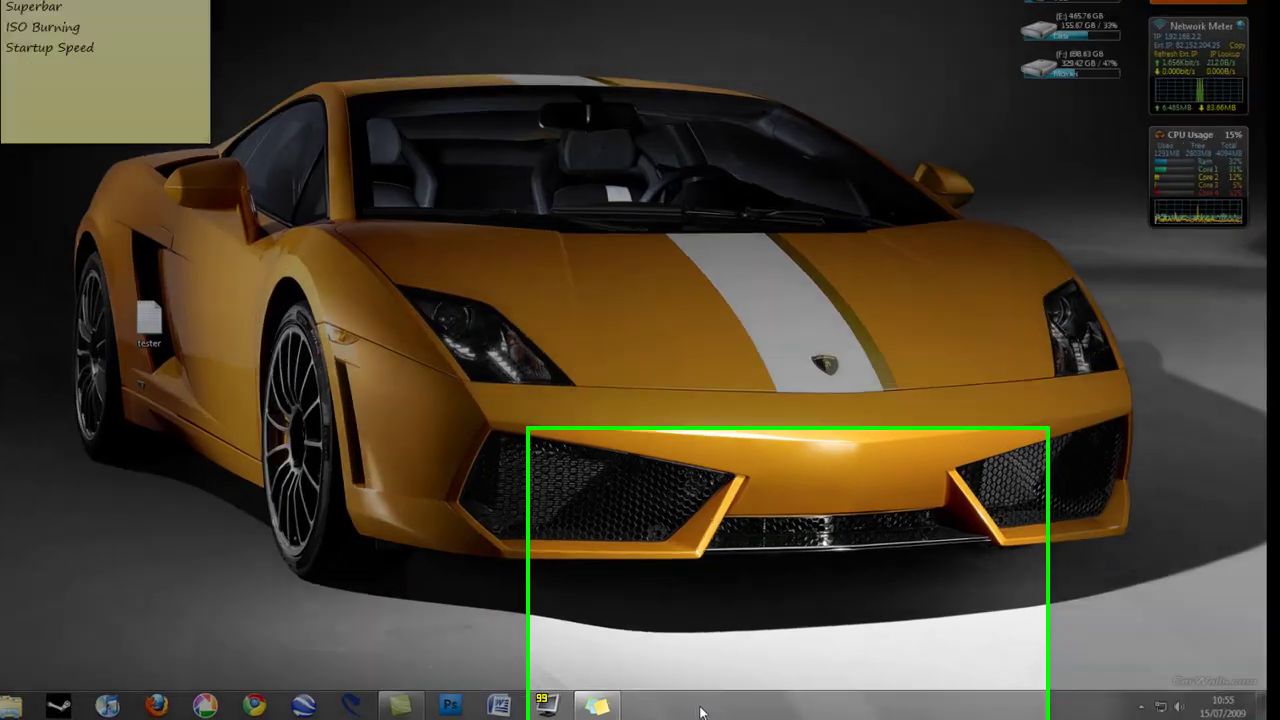
Step: Configure the taskbar to use small icons and never combine its buttons, and apply the settings
{"action": "right_click", "coordinate": [735, 699]}
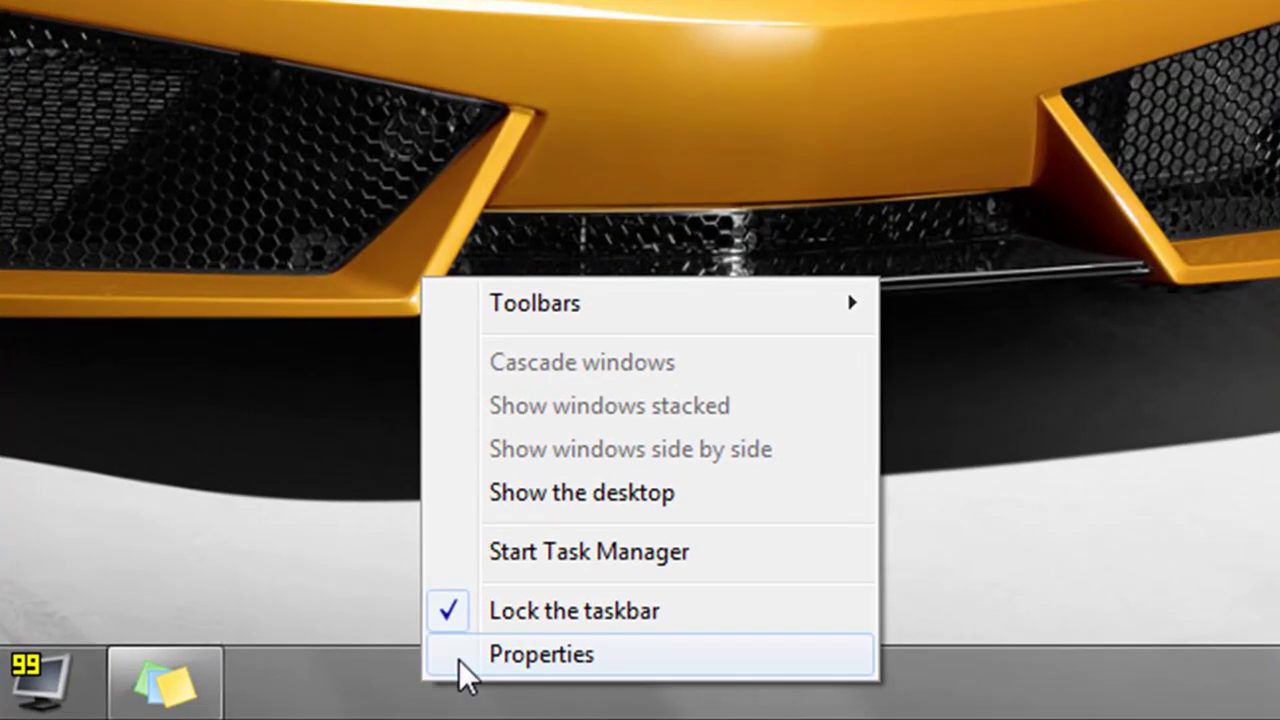
{"action": "left_click", "coordinate": [458, 659]}
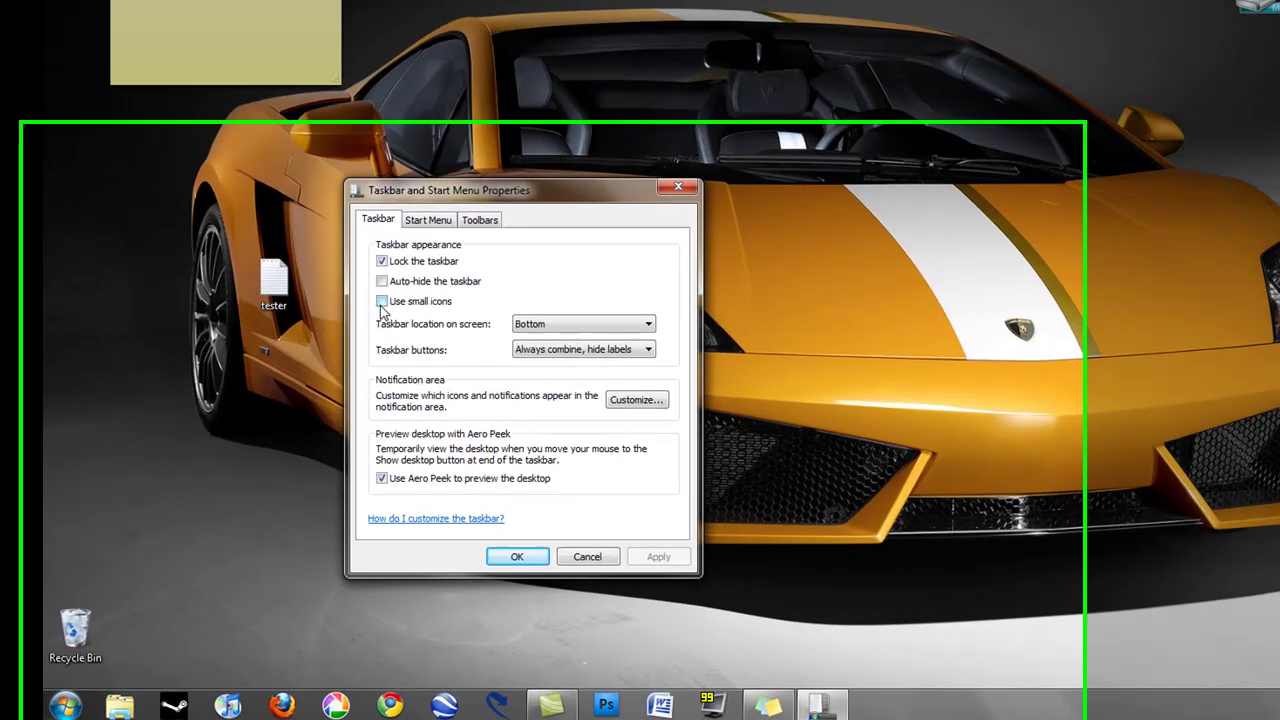
{"action": "left_click", "coordinate": [332, 389]}
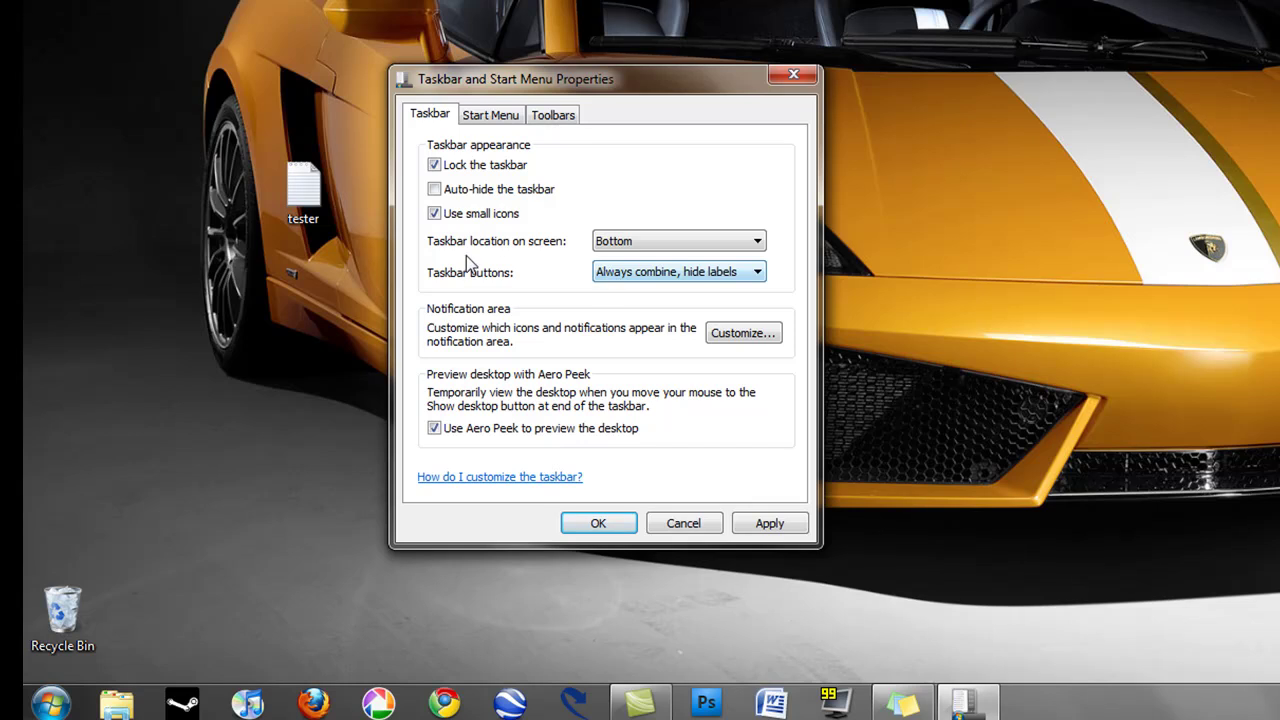
{"action": "left_click", "coordinate": [657, 274]}
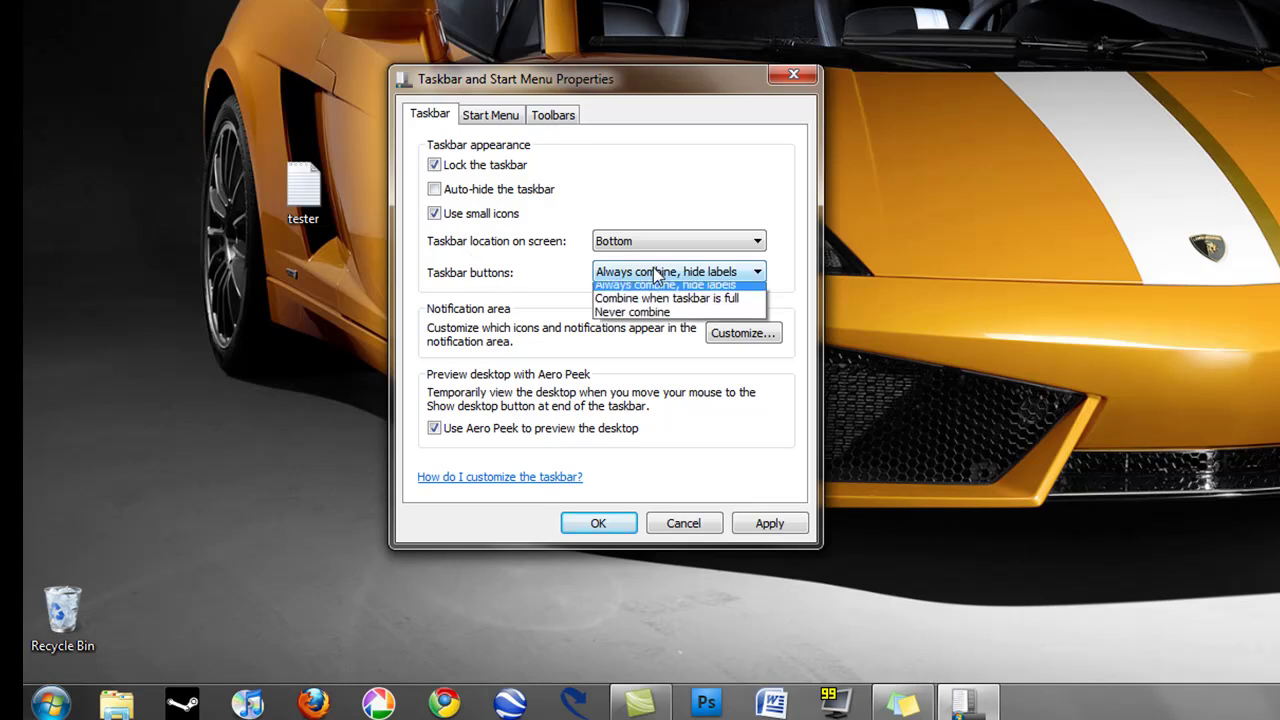
{"action": "left_click", "coordinate": [668, 318]}
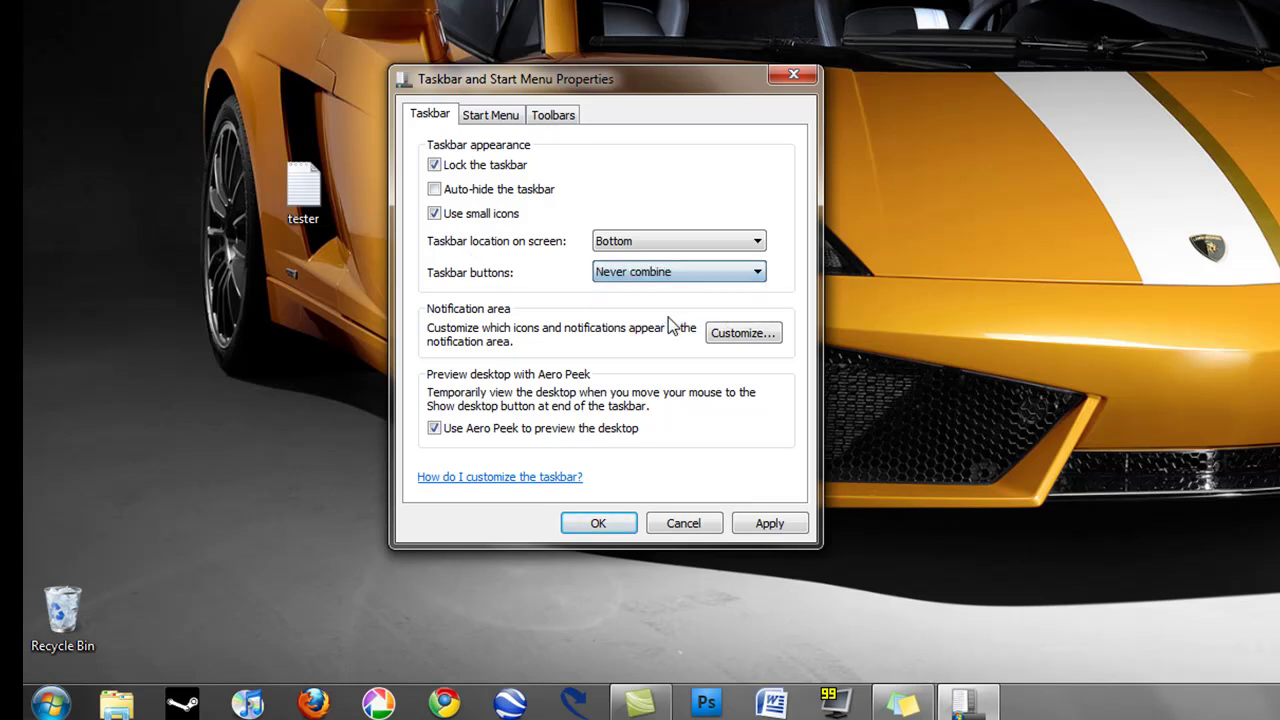
{"action": "left_click", "coordinate": [768, 523]}
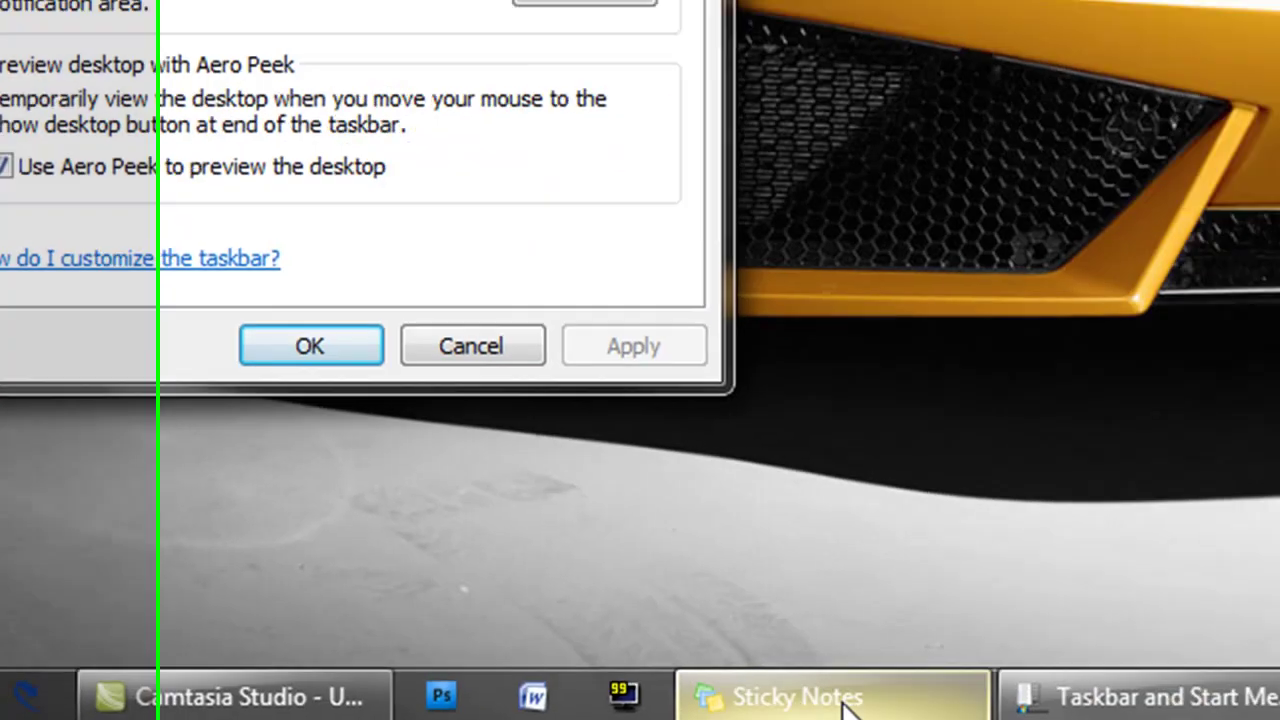
{"action": "mouse_move", "coordinate": [1250, 700]}
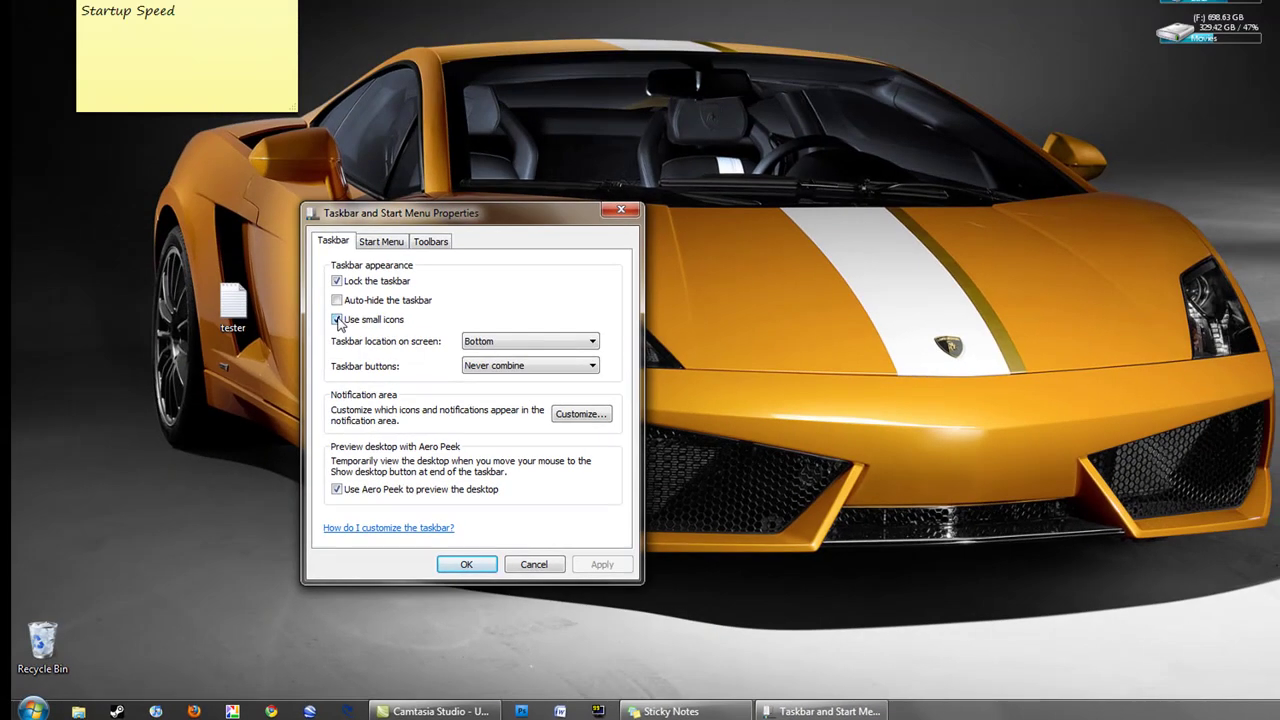
Step: Turn off small taskbar icons, set the taskbar buttons to Always combine, hide labels, and confirm the properties
{"action": "left_click", "coordinate": [337, 320]}
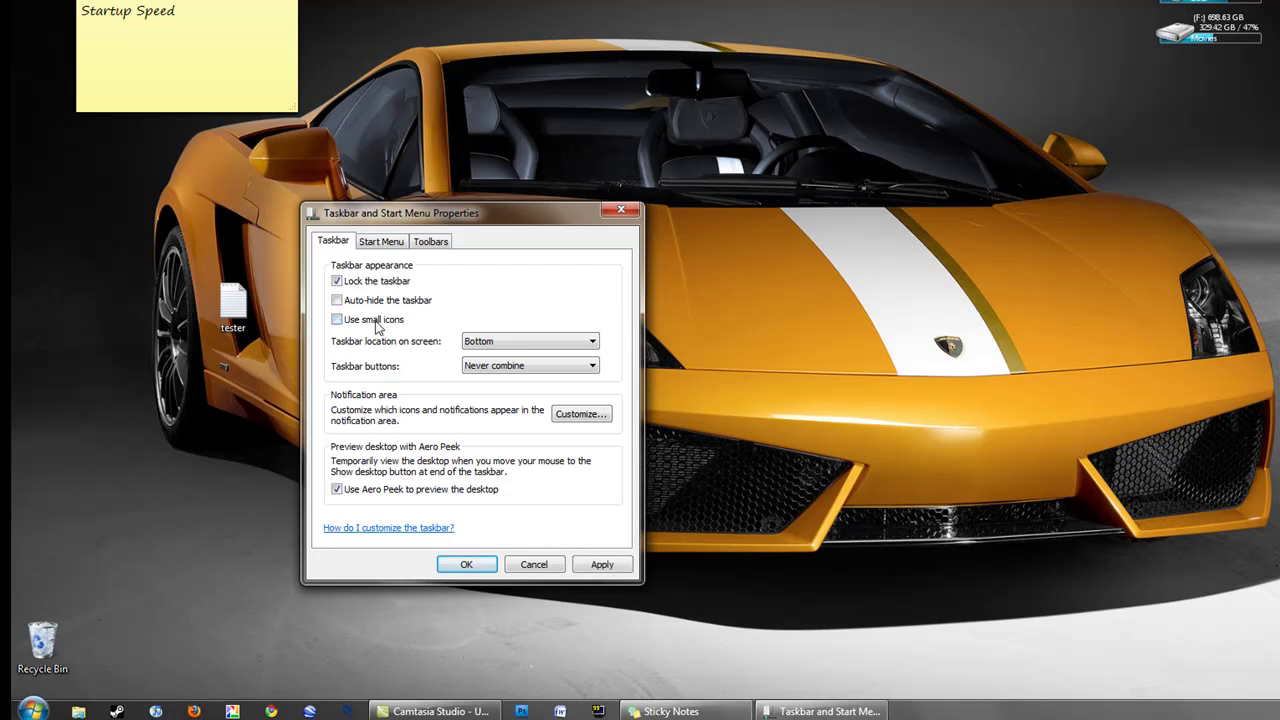
{"action": "left_click", "coordinate": [480, 366]}
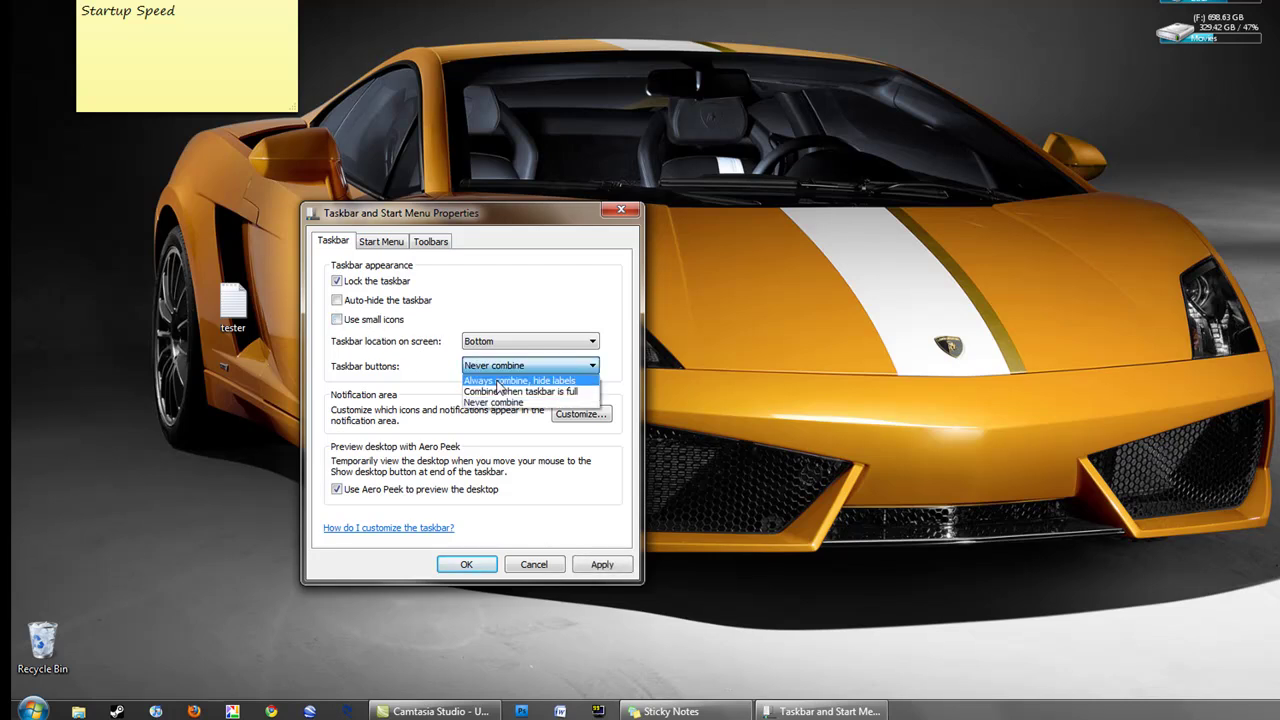
{"action": "left_click", "coordinate": [497, 381]}
{"action": "left_click", "coordinate": [602, 564]}
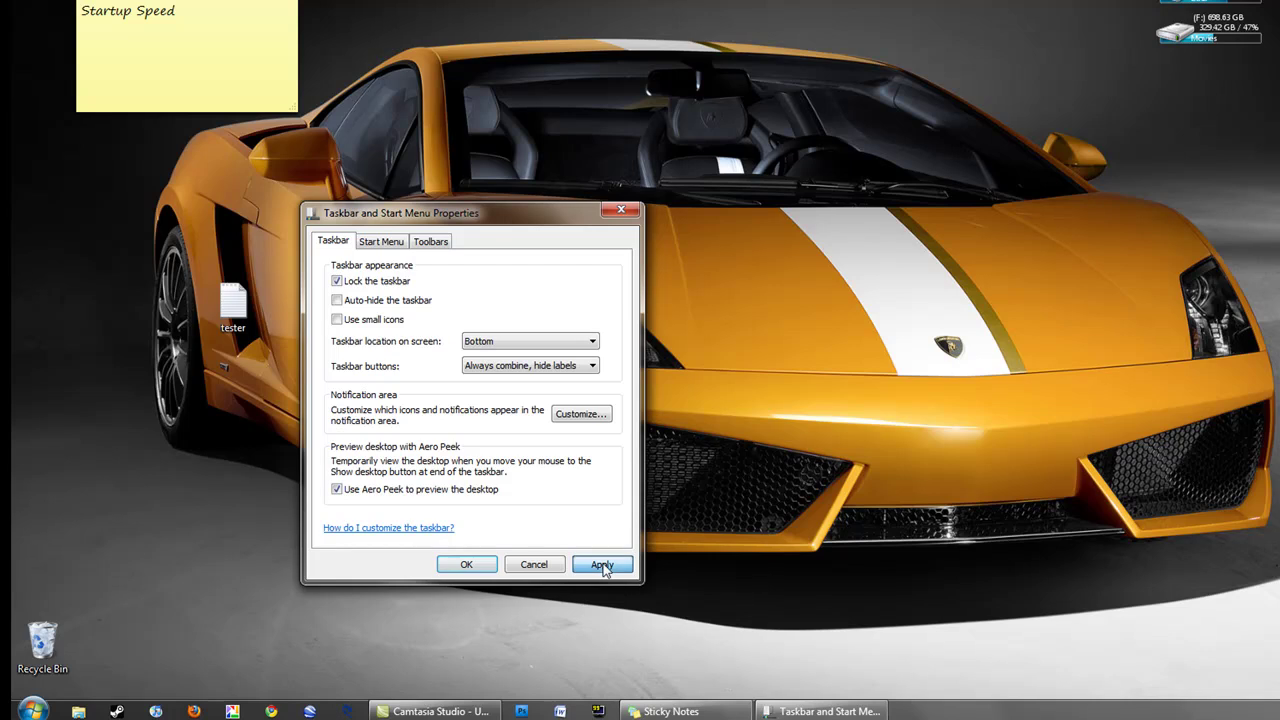
{"action": "left_click", "coordinate": [470, 566]}
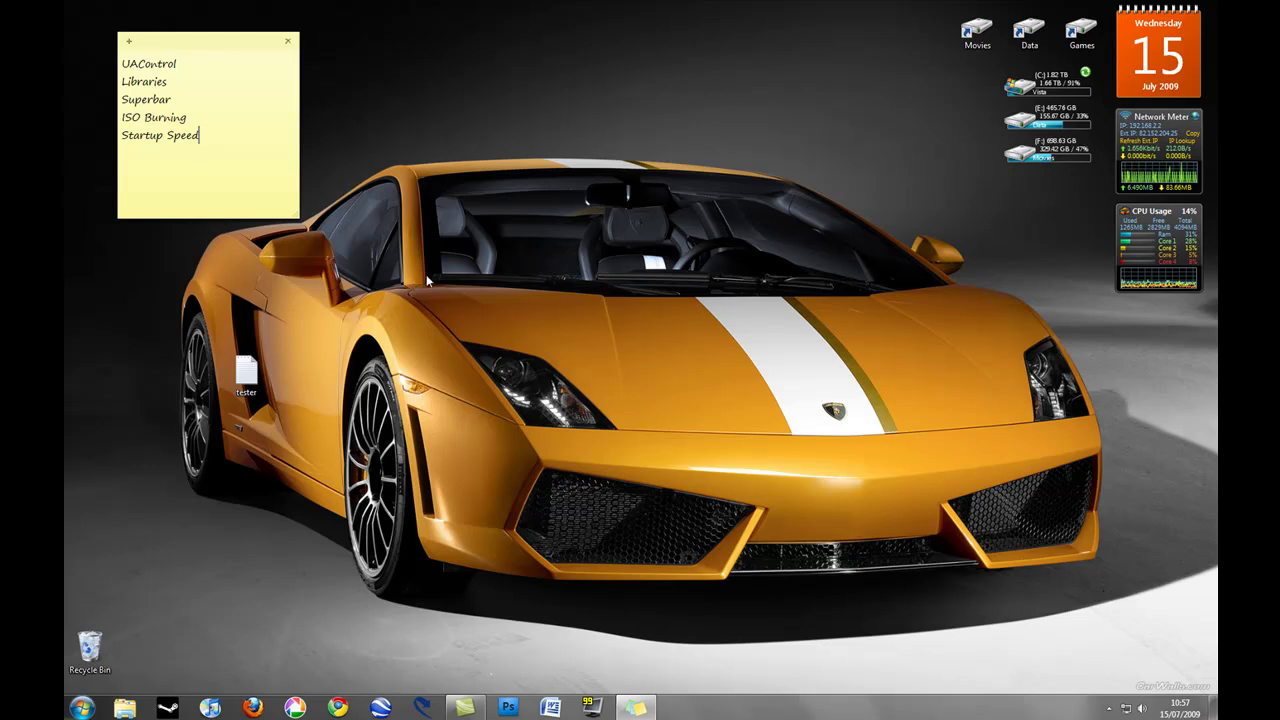
{"action": "left_click", "coordinate": [82, 708]}
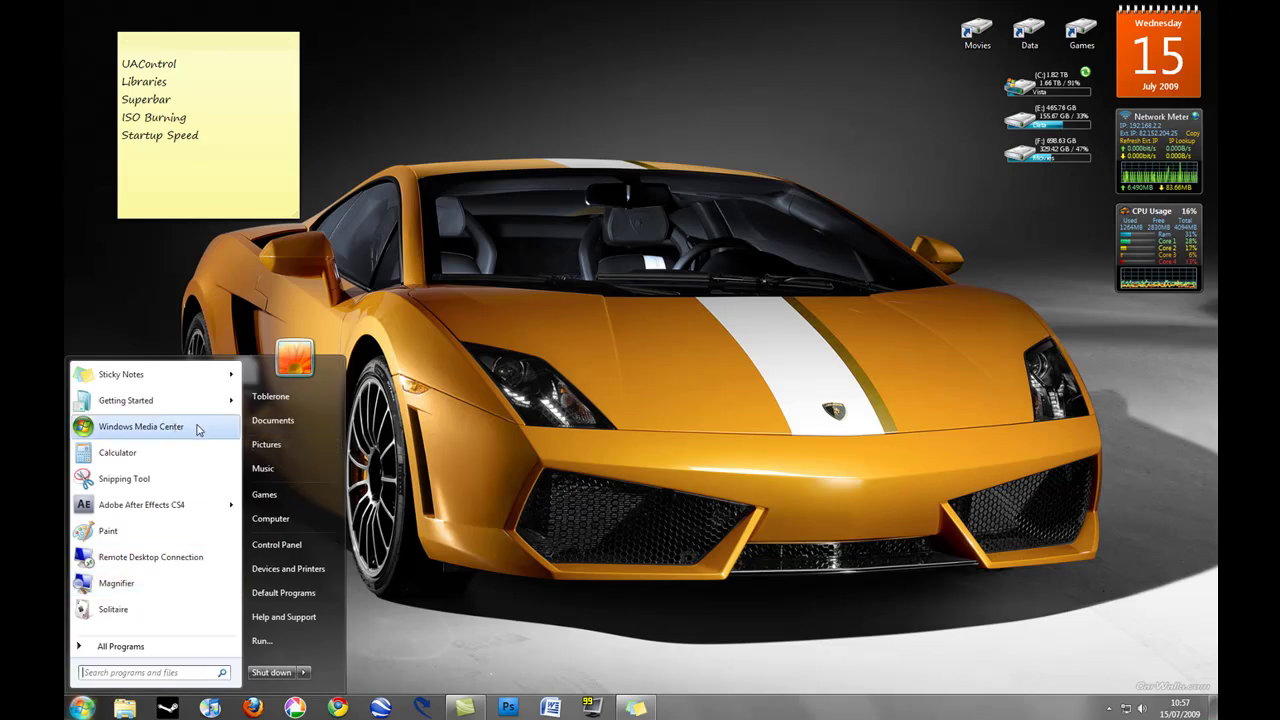
{"action": "left_click", "coordinate": [528, 302]}
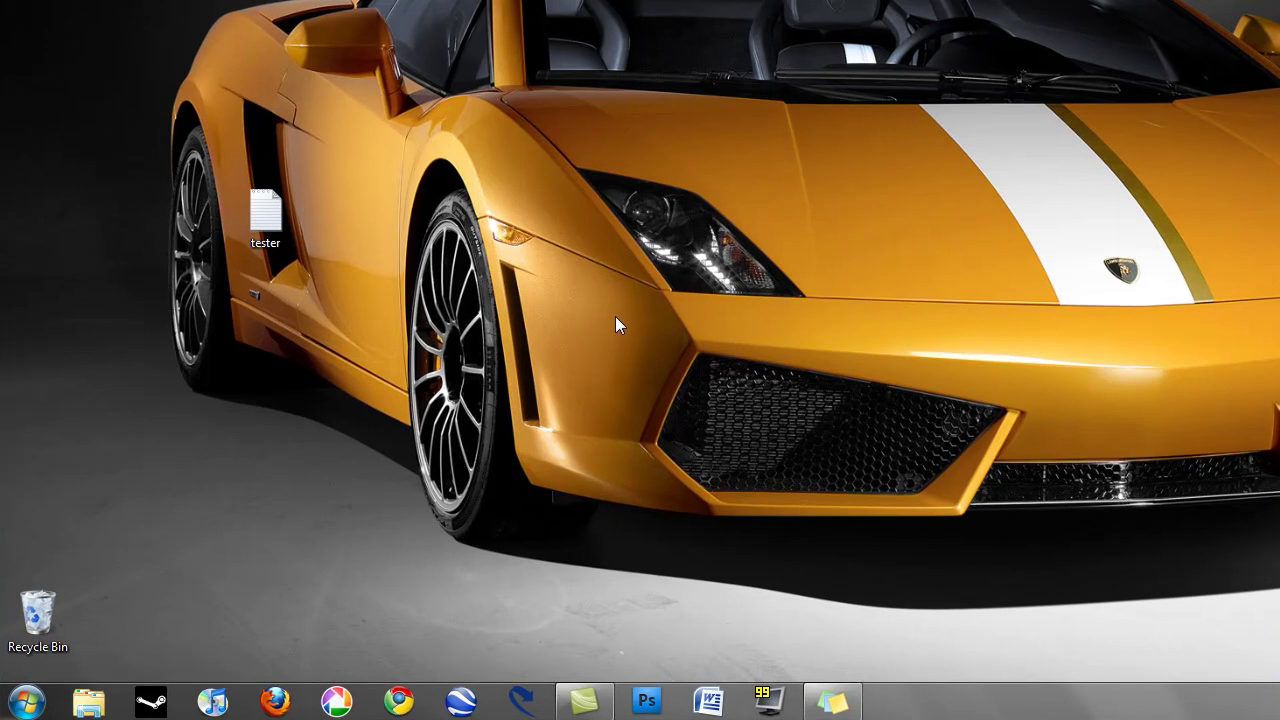
Step: Search for msconfig and launch the System Configuration utility
{"action": "key", "text": "super"}
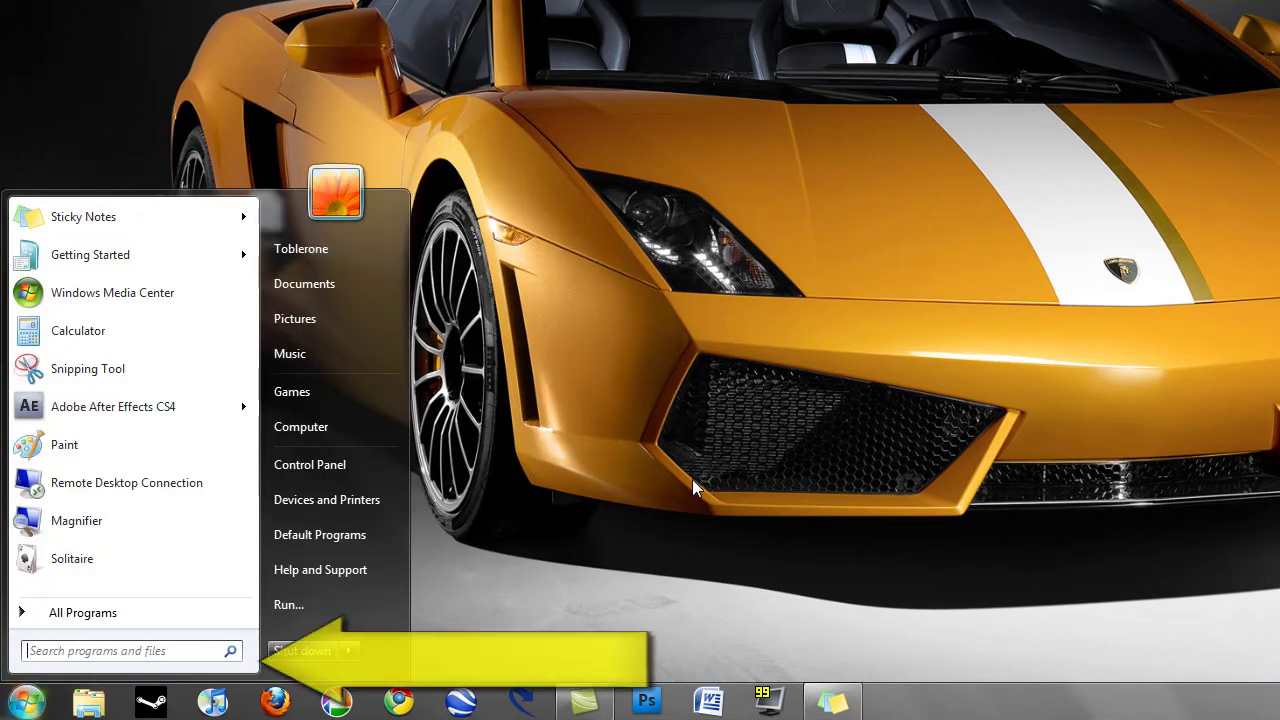
{"action": "type", "text": "msconfig"}
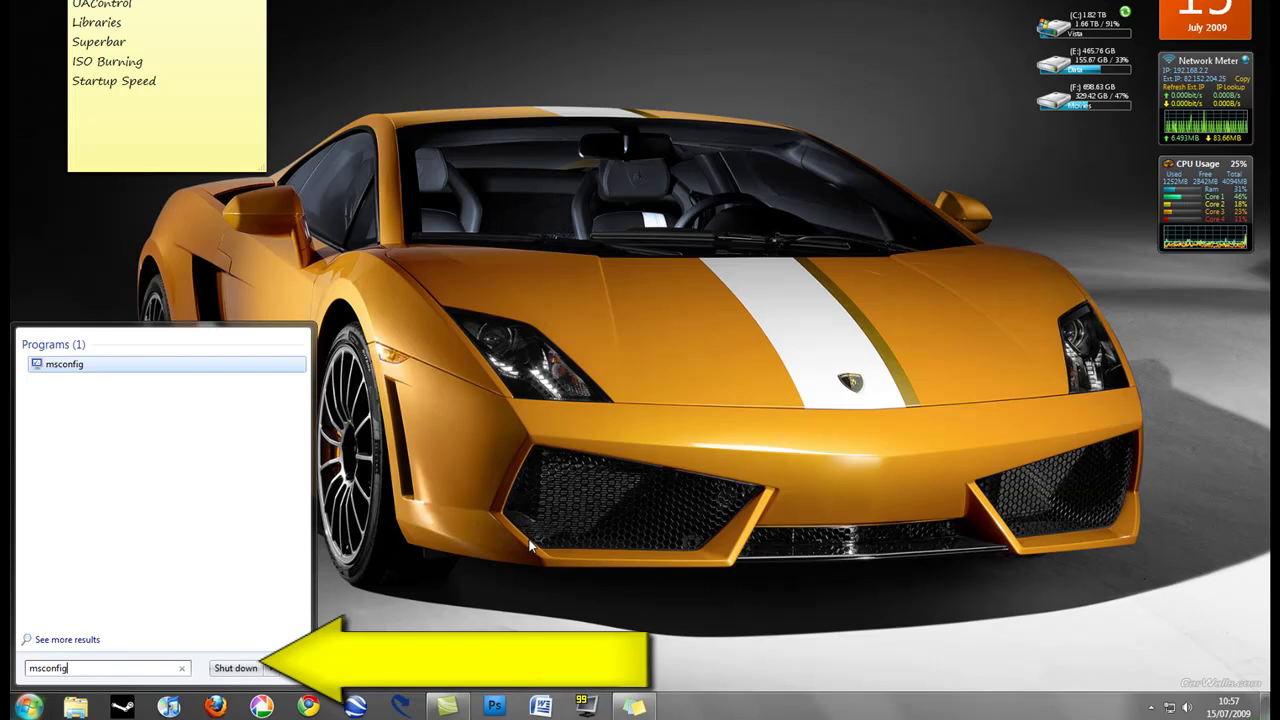
{"action": "key", "text": "Return"}
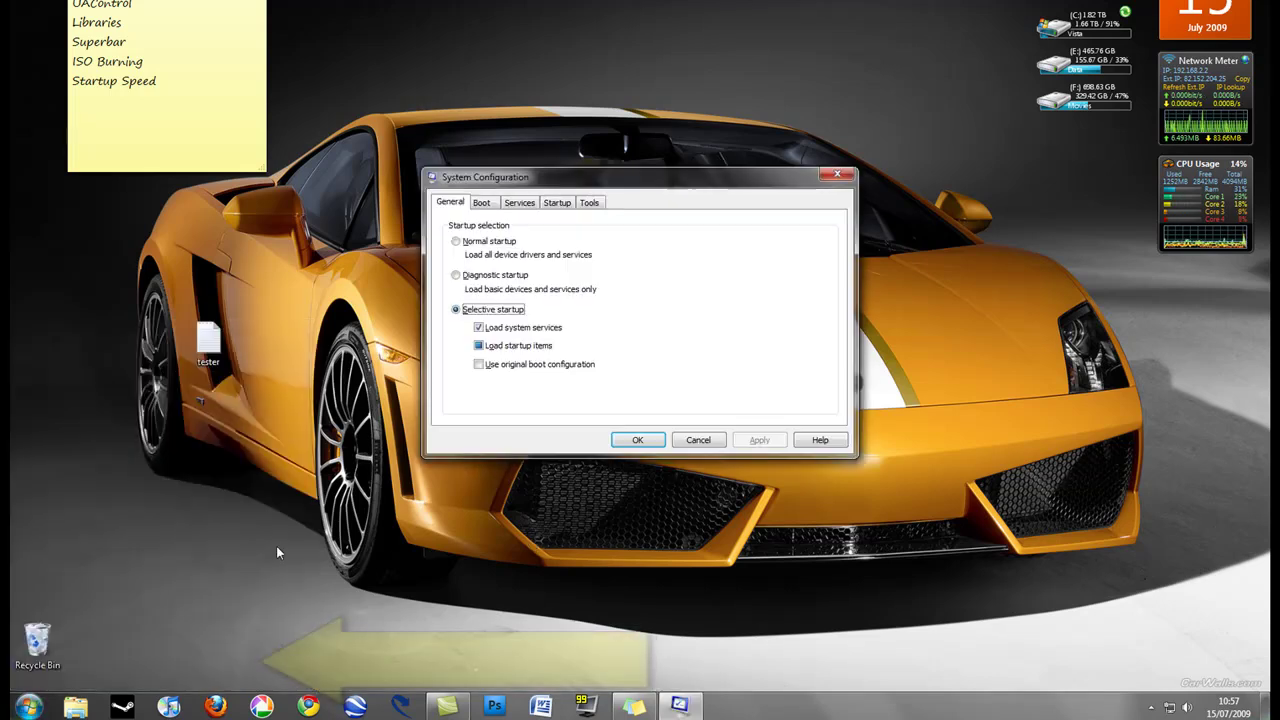
Step: Set the number of boot processors to 4 in the advanced boot options and confirm
{"action": "left_click_drag", "start_coordinate": [600, 166], "coordinate": [588, 220]}
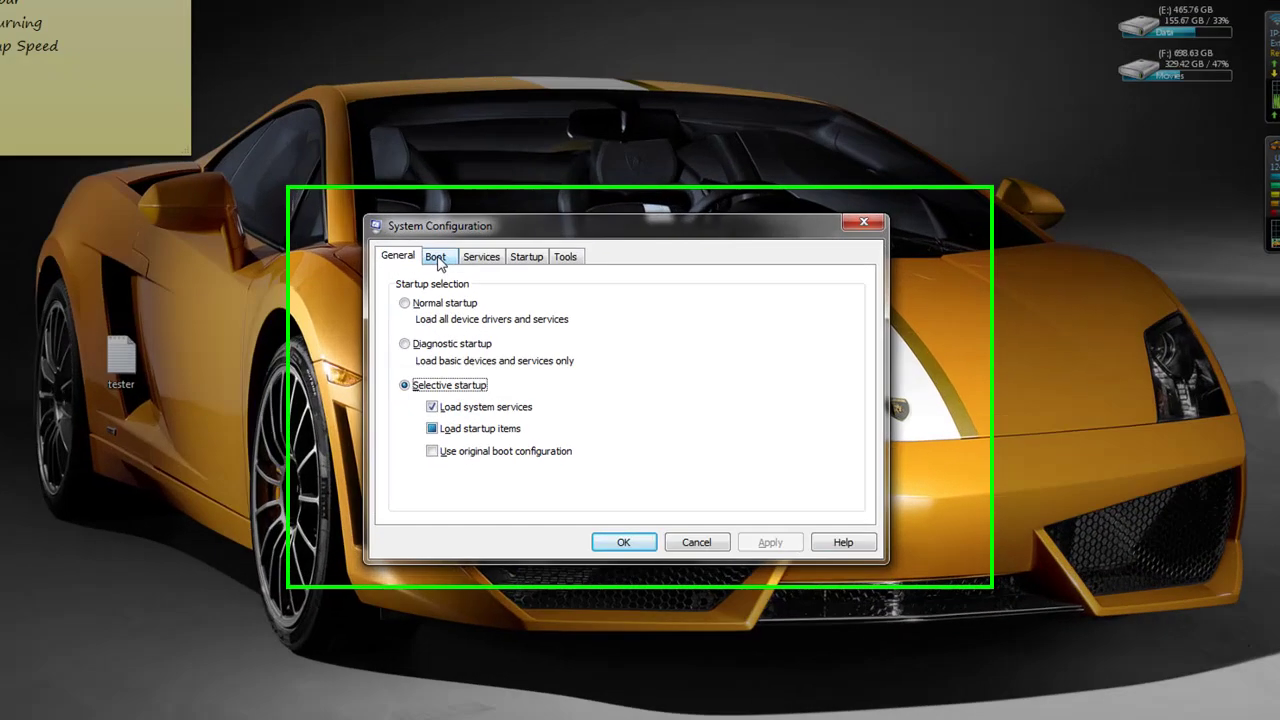
{"action": "left_click", "coordinate": [470, 258]}
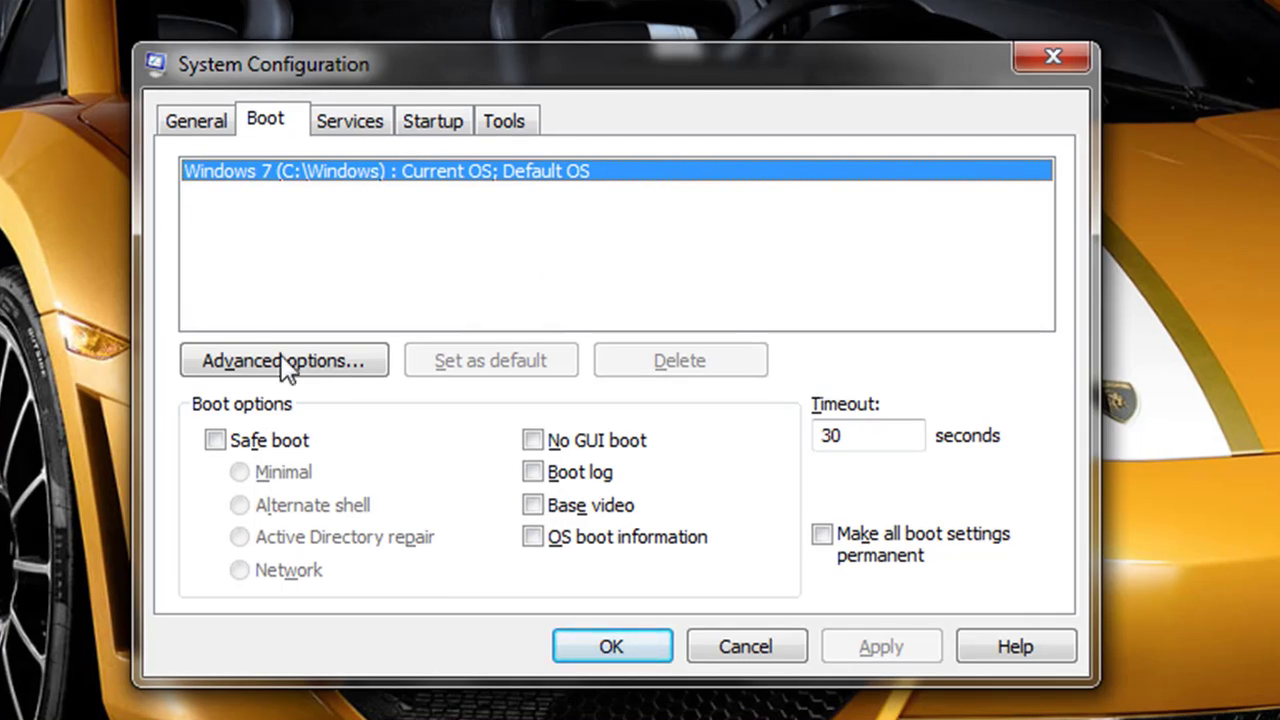
{"action": "left_click", "coordinate": [282, 359]}
{"action": "left_click_drag", "start_coordinate": [850, 34], "coordinate": [57, 146]}
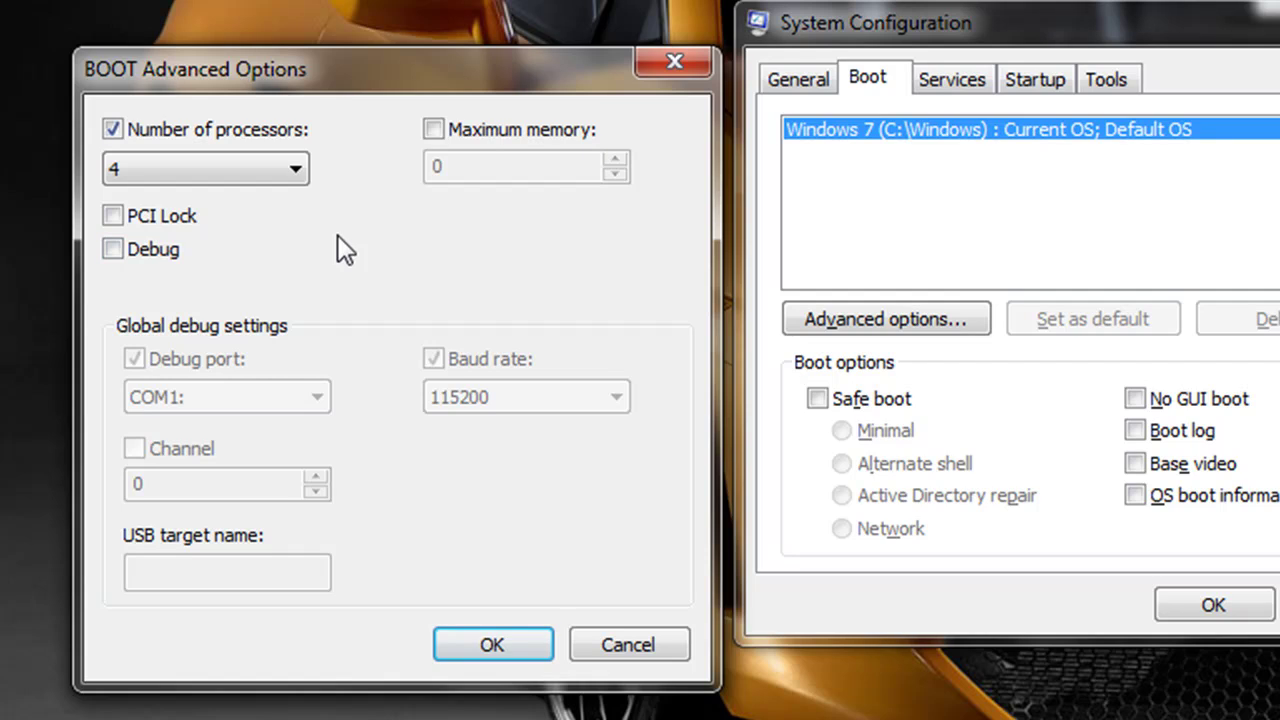
{"action": "left_click", "coordinate": [166, 170]}
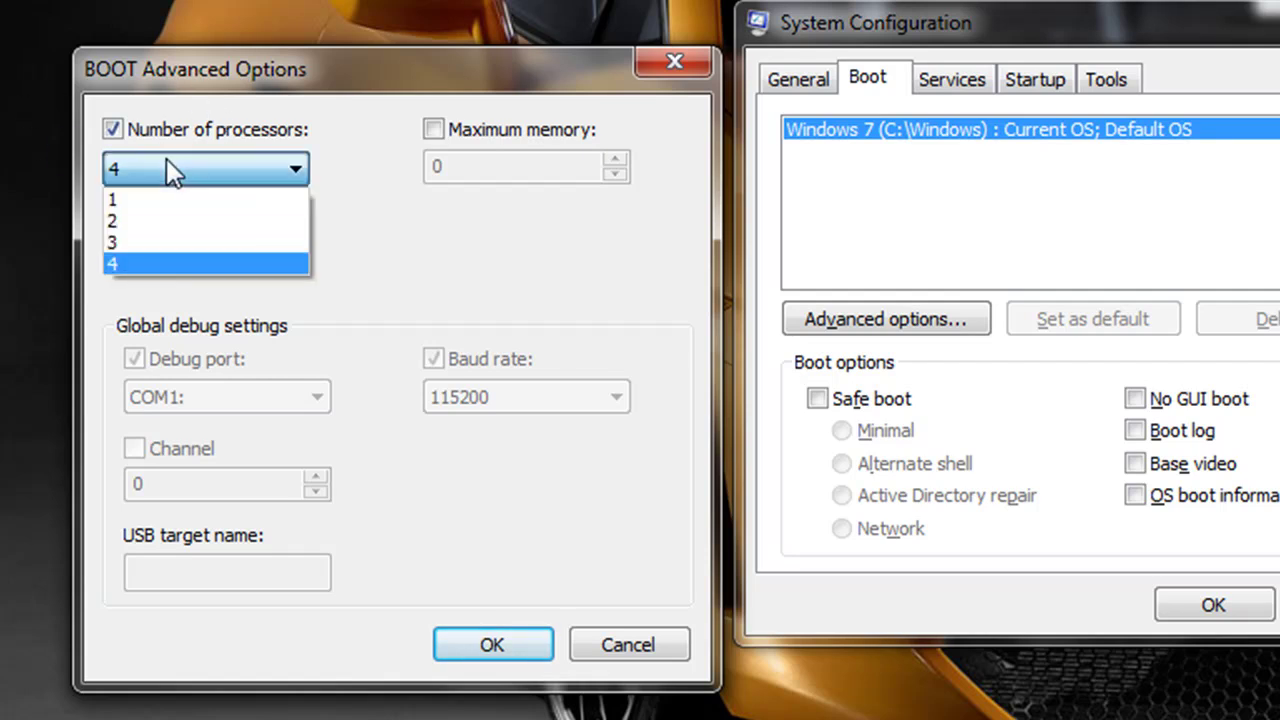
{"action": "left_click", "coordinate": [198, 264]}
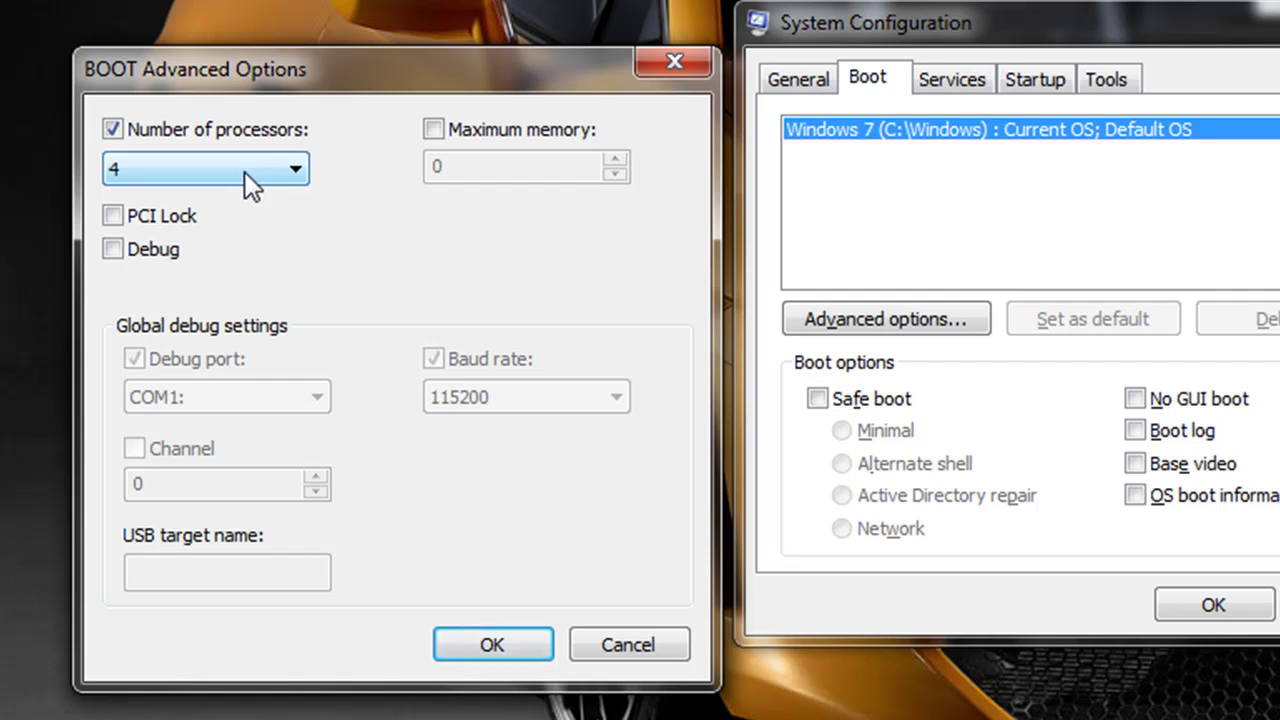
{"action": "left_click", "coordinate": [244, 171]}
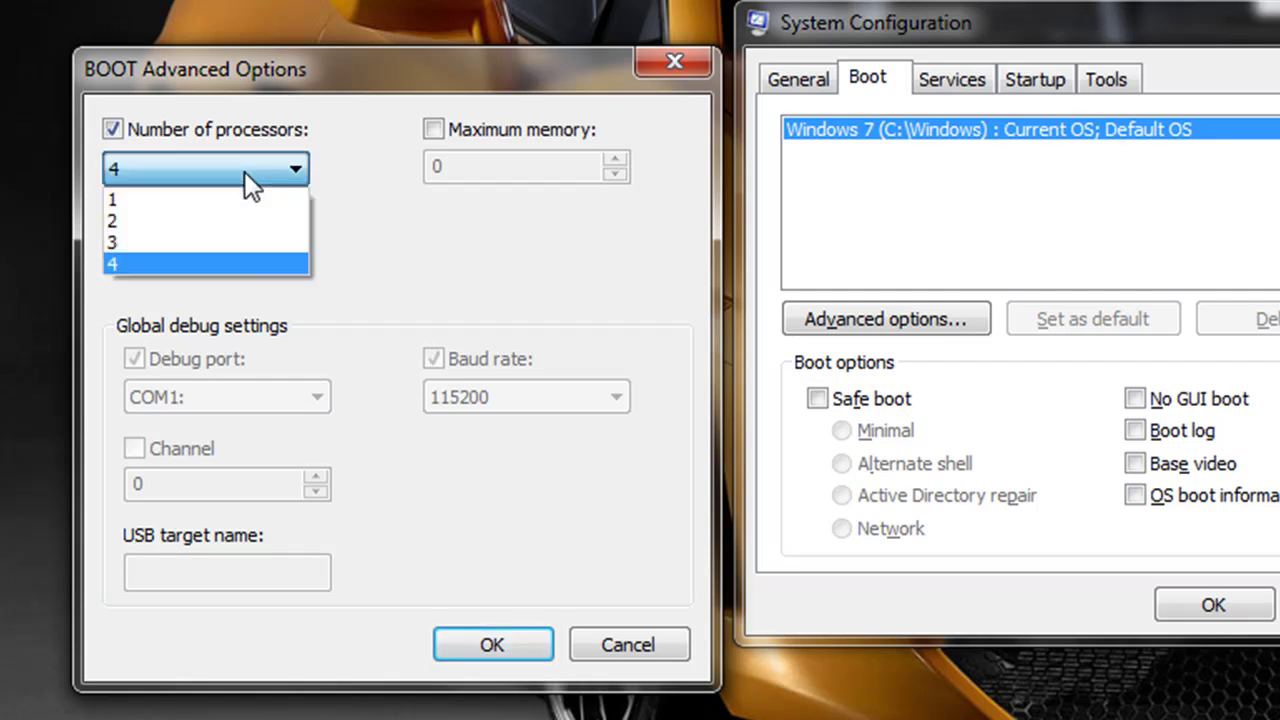
{"action": "left_click", "coordinate": [199, 264]}
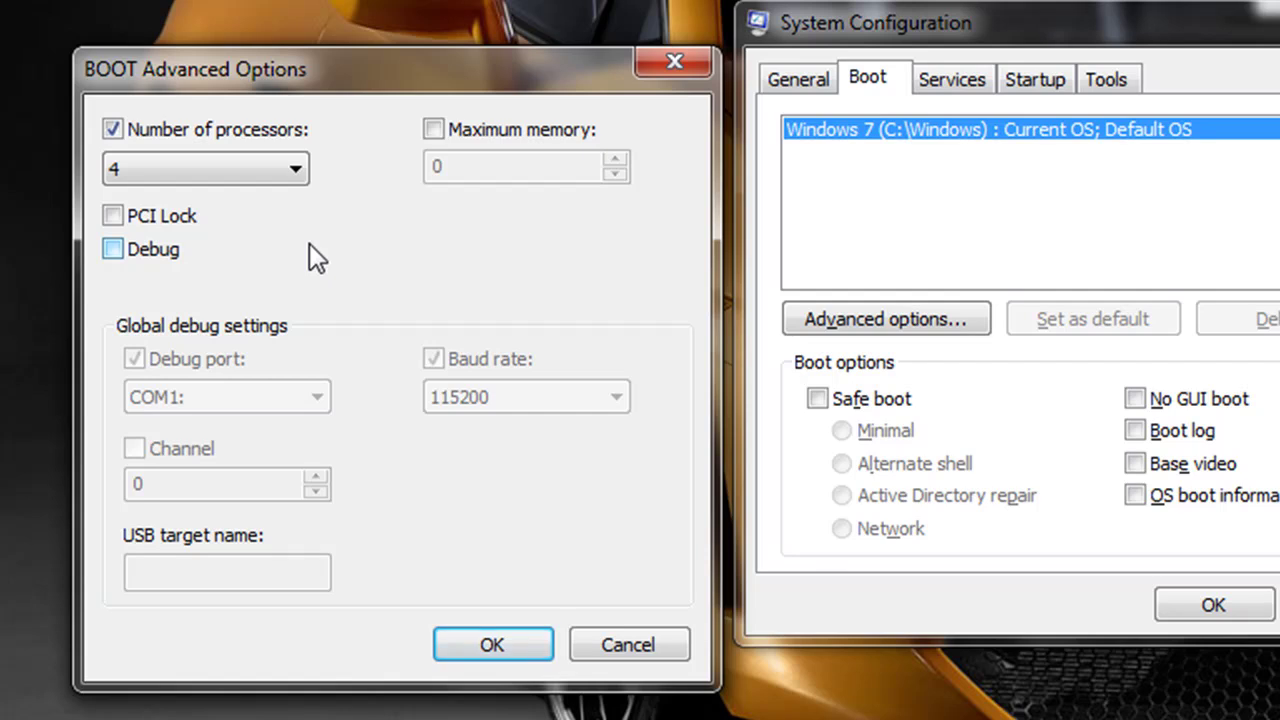
{"action": "left_click", "coordinate": [488, 645]}
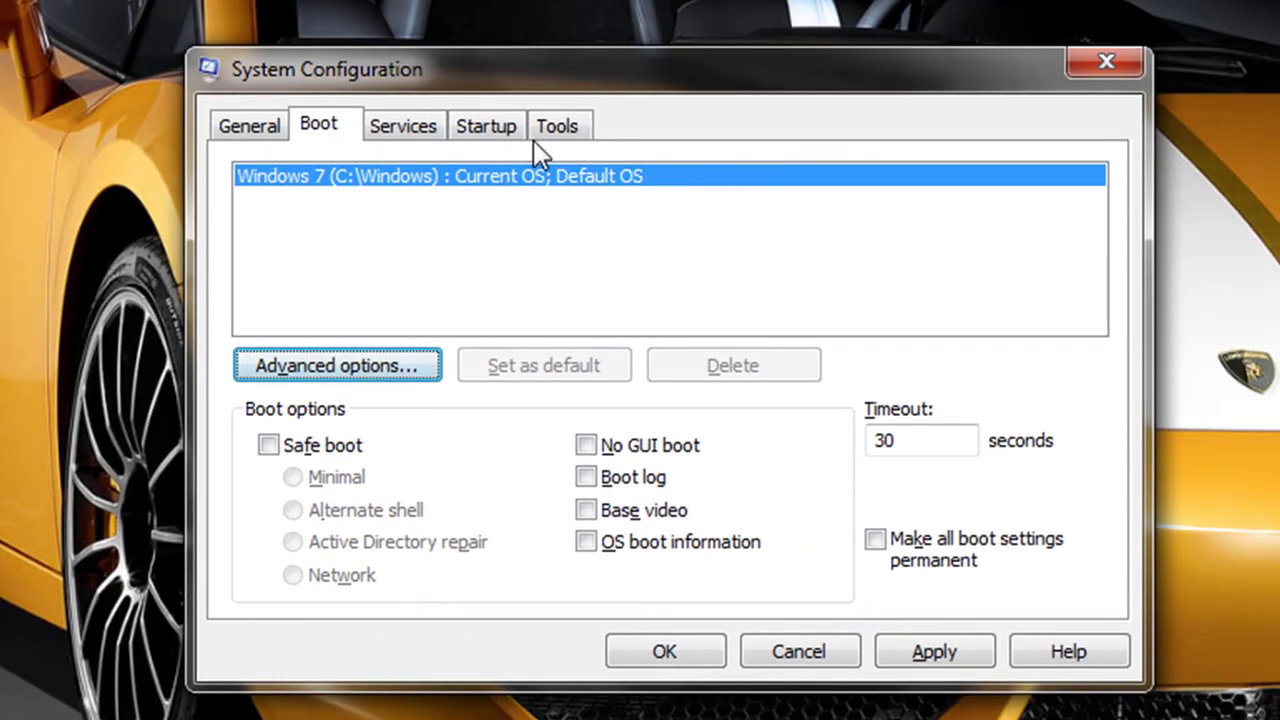
Step: Widen the Startup Item column in the list of startup programs and disable Google Update
{"action": "left_click", "coordinate": [498, 128]}
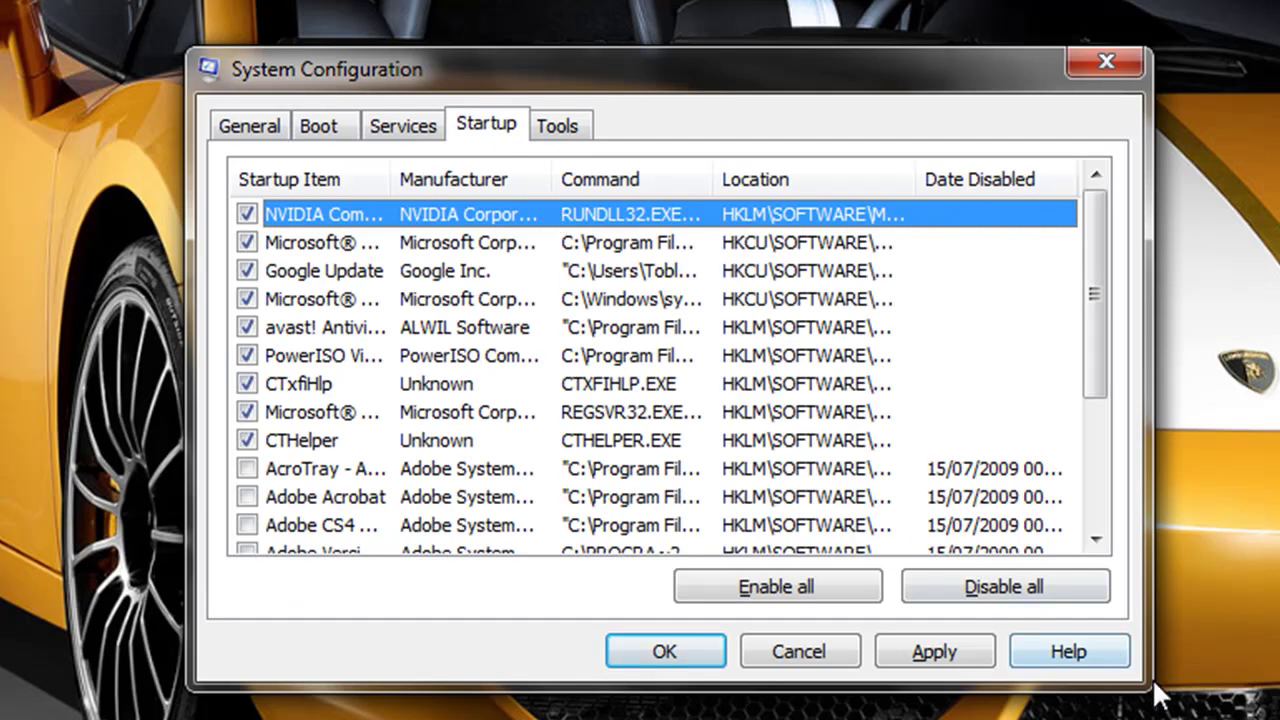
{"action": "left_click_drag", "start_coordinate": [390, 180], "coordinate": [573, 182]}
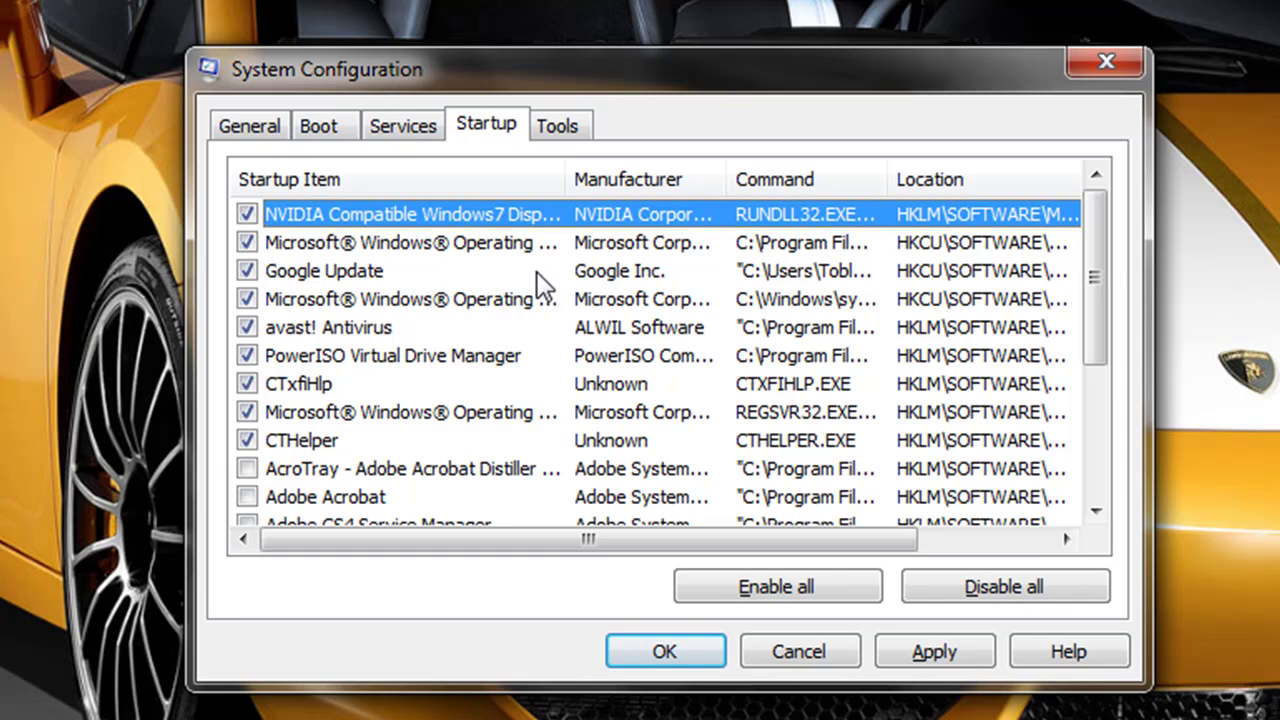
{"action": "scroll", "coordinate": [472, 257], "scroll_direction": "down", "scroll_amount": 2}
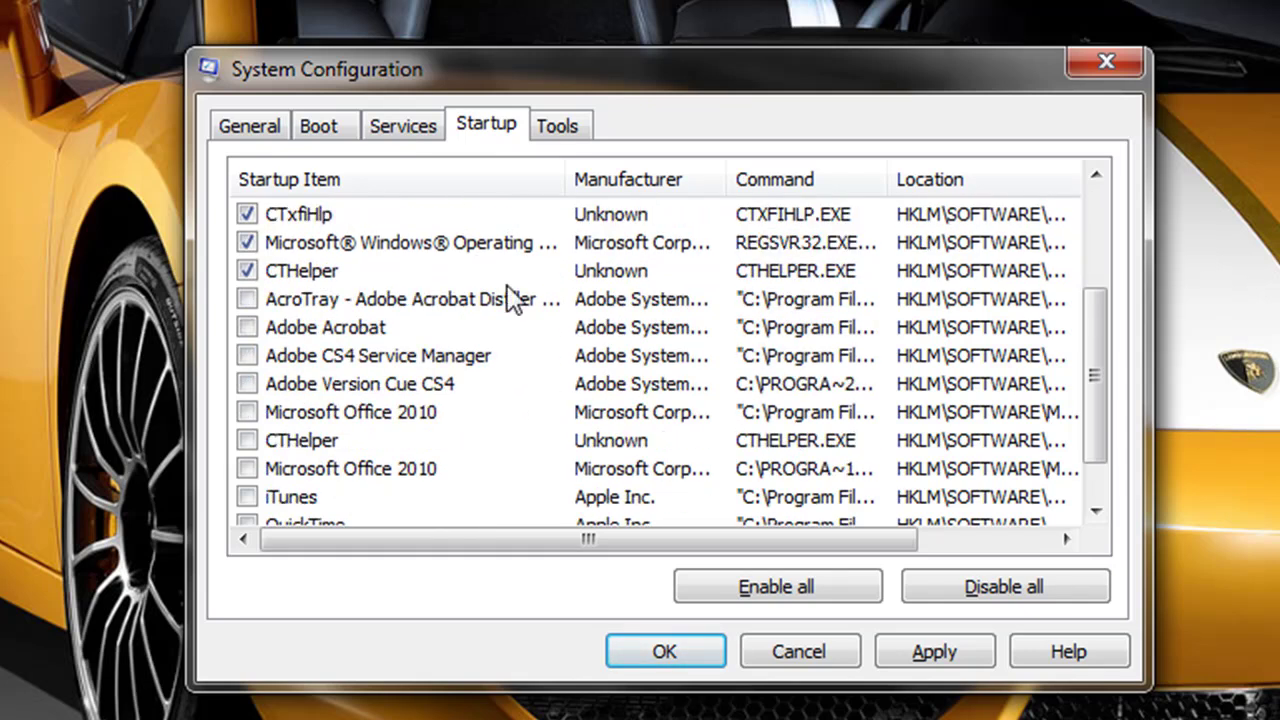
{"action": "scroll", "coordinate": [509, 434], "scroll_direction": "down", "scroll_amount": 1}
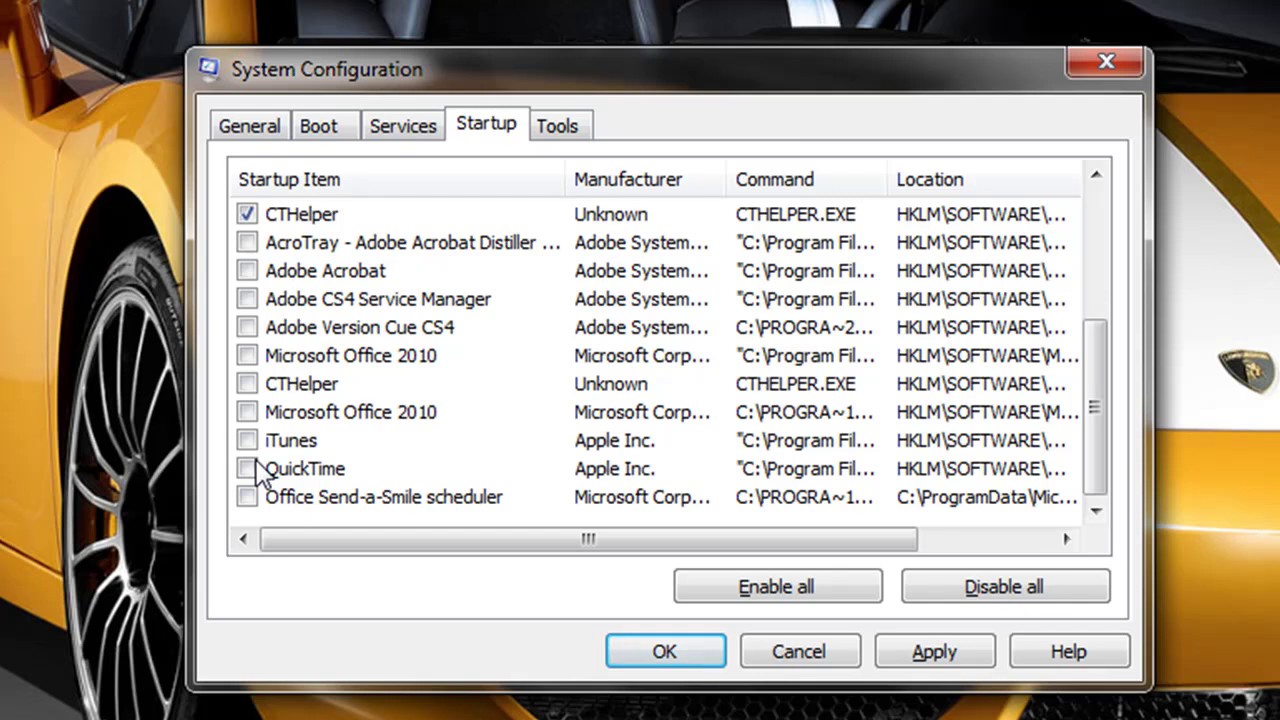
{"action": "scroll", "coordinate": [745, 330], "scroll_direction": "up", "scroll_amount": 2}
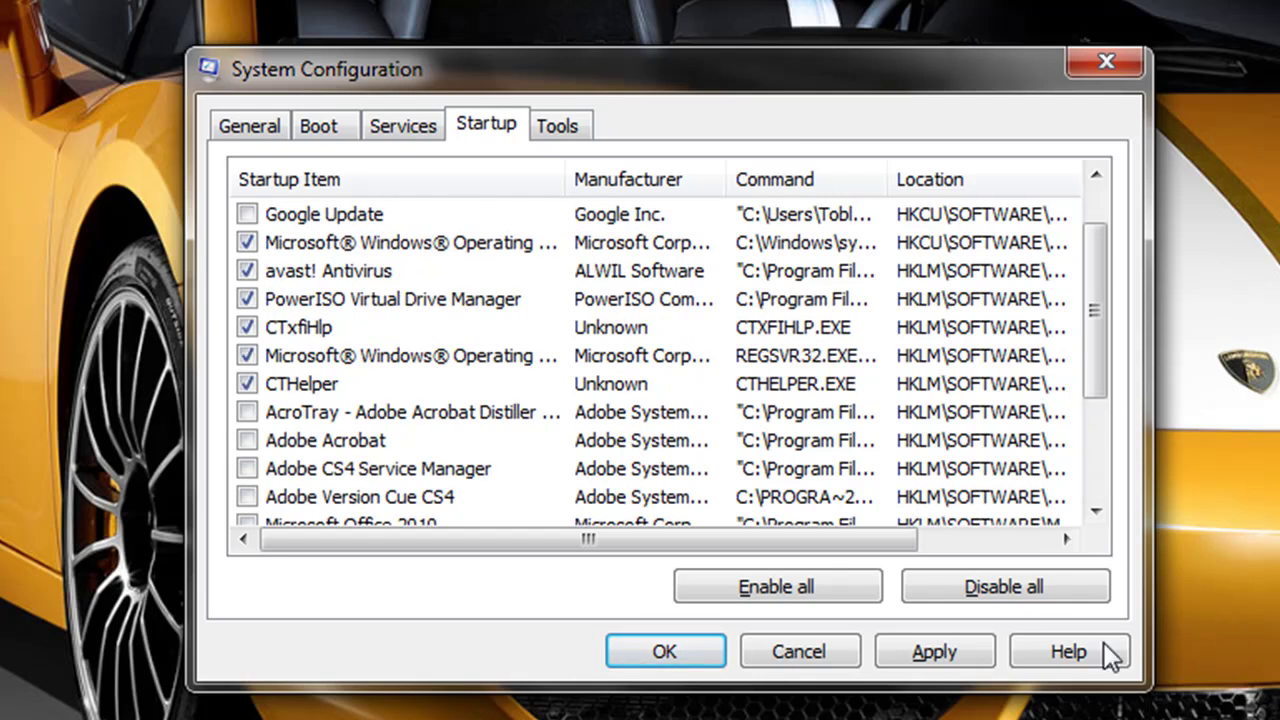
Step: Review the remaining startup entries, apply the startup changes, and close System Configuration
{"action": "left_click_drag", "start_coordinate": [1091, 322], "coordinate": [1086, 400]}
{"action": "scroll", "coordinate": [360, 405], "scroll_direction": "down", "scroll_amount": 1}
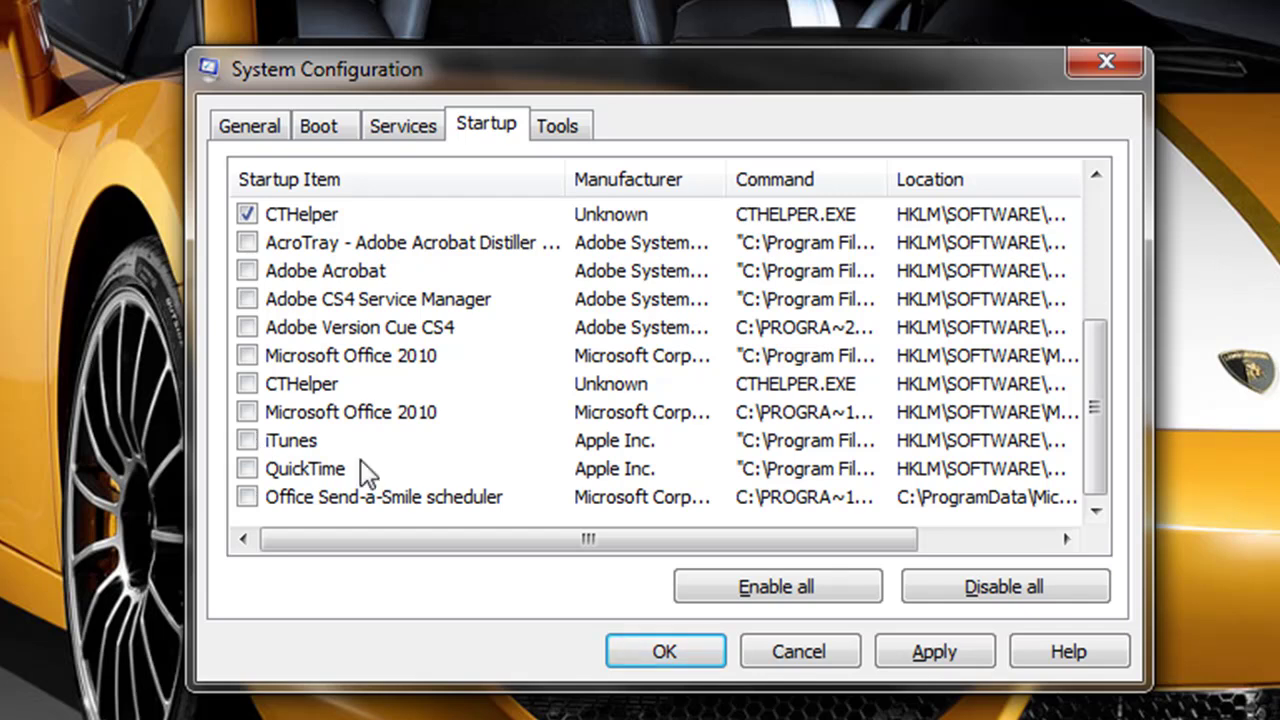
{"action": "scroll", "coordinate": [361, 462], "scroll_direction": "up", "scroll_amount": 3}
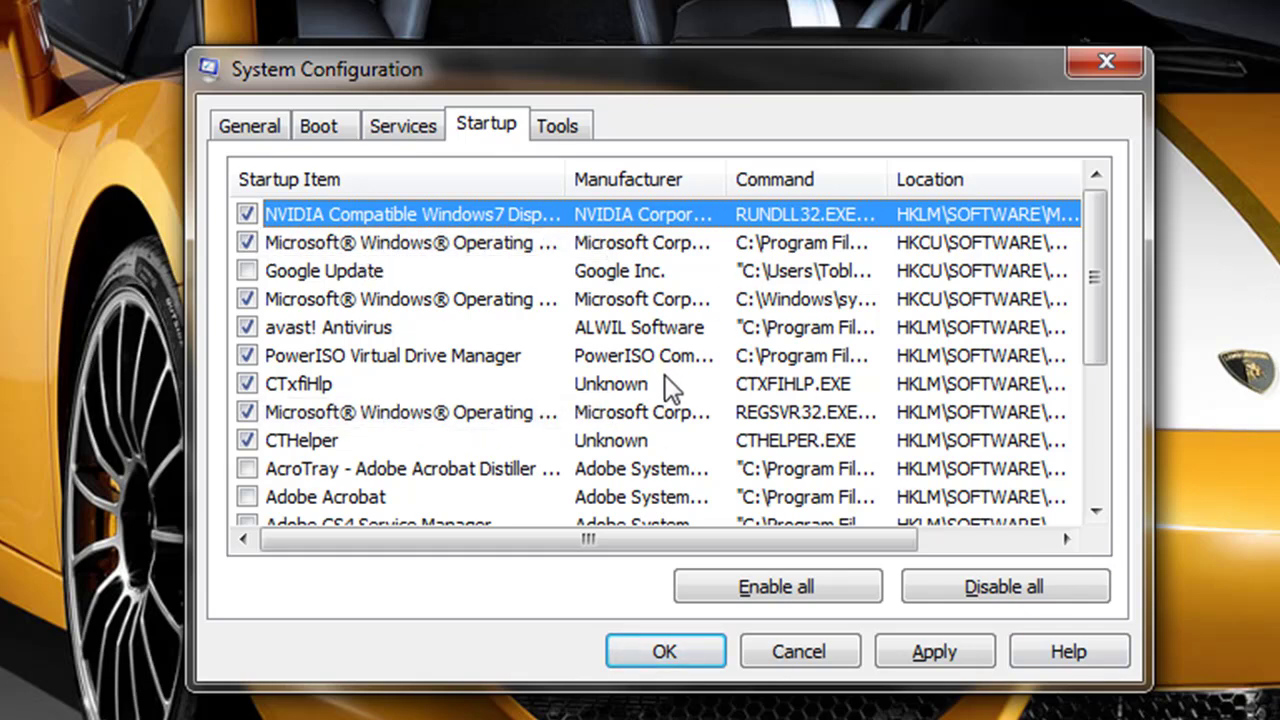
{"action": "left_click", "coordinate": [940, 653]}
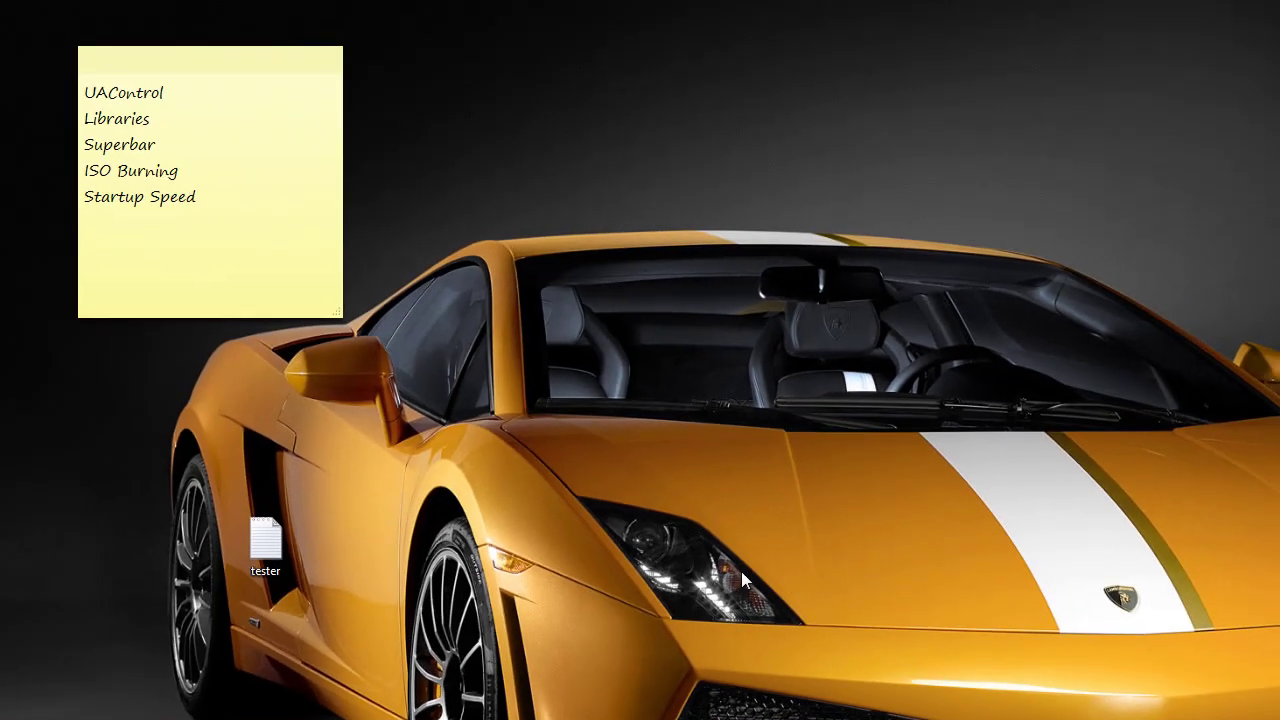
Step: Move the tester file below the sticky note on the desktop and delete it
{"action": "left_click_drag", "start_coordinate": [296, 551], "coordinate": [106, 460]}
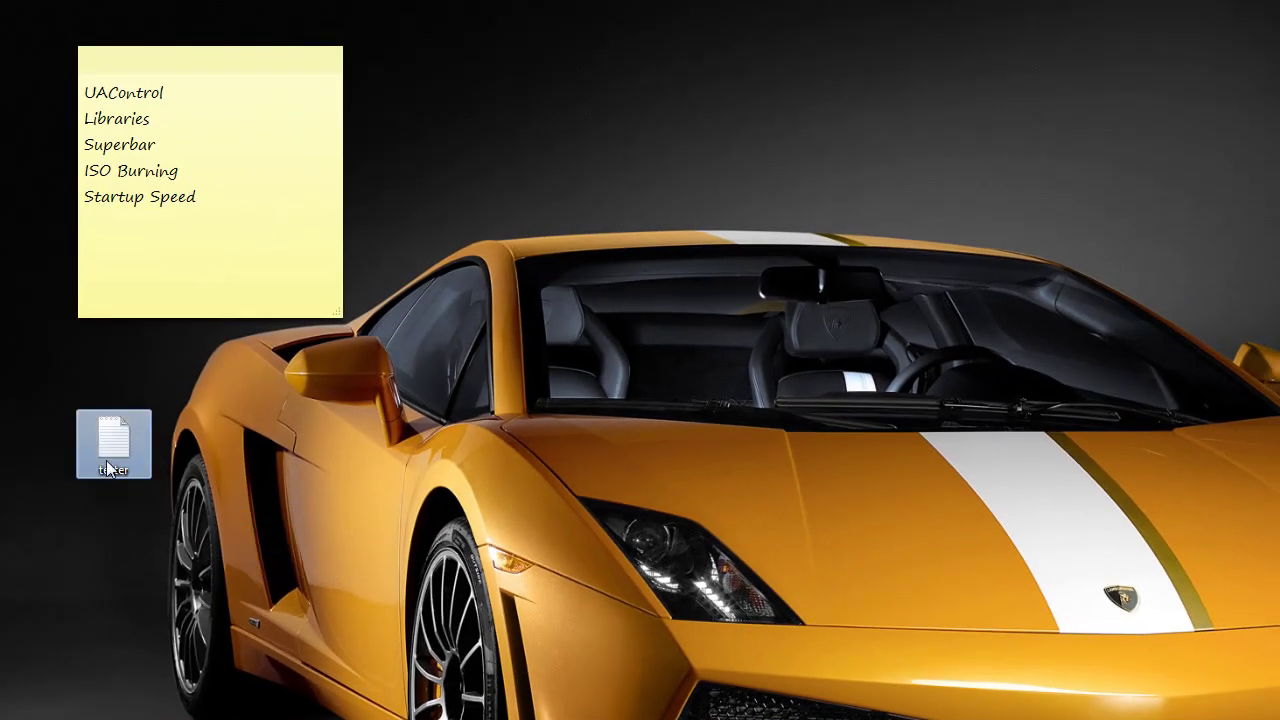
{"action": "key", "text": "Delete"}
{"action": "key", "text": "Return"}
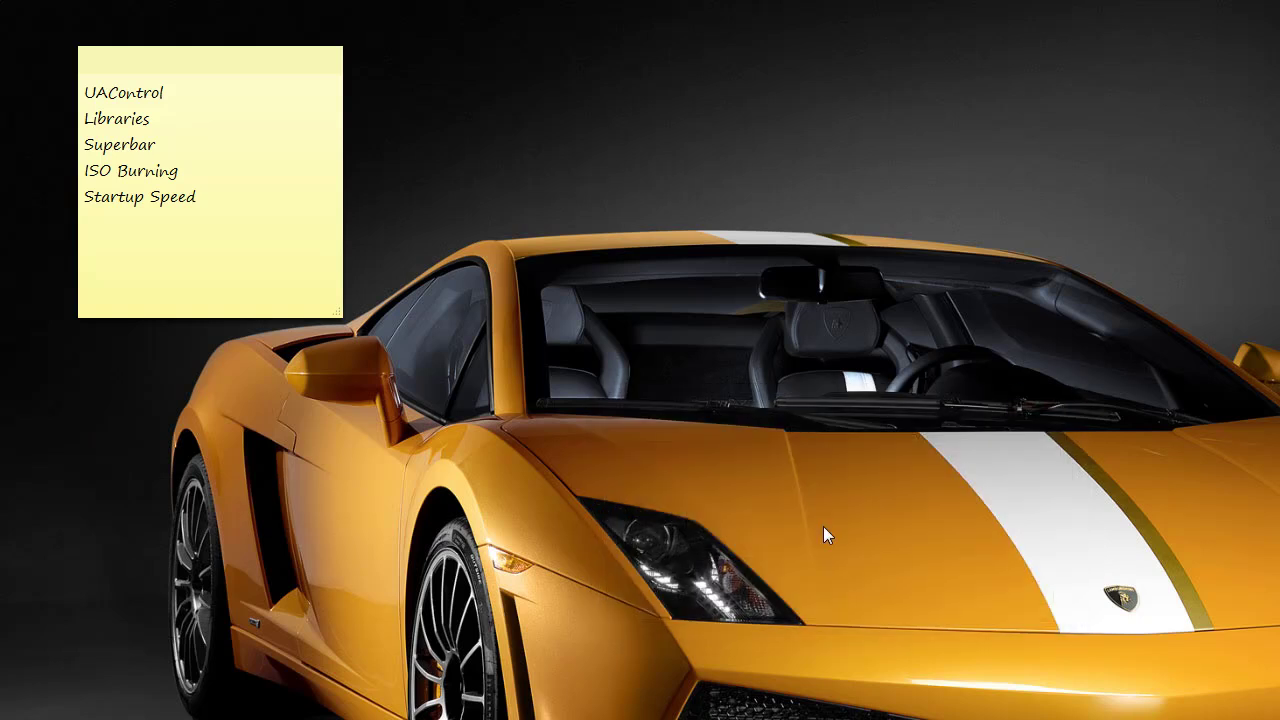